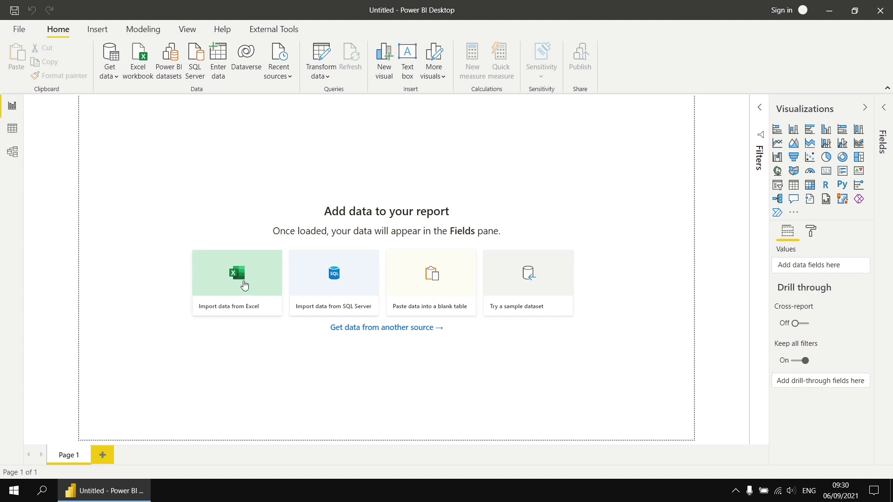
Step: Load the Movies table from the Excel workbook Movies.xlsx into the report
click(218, 282)
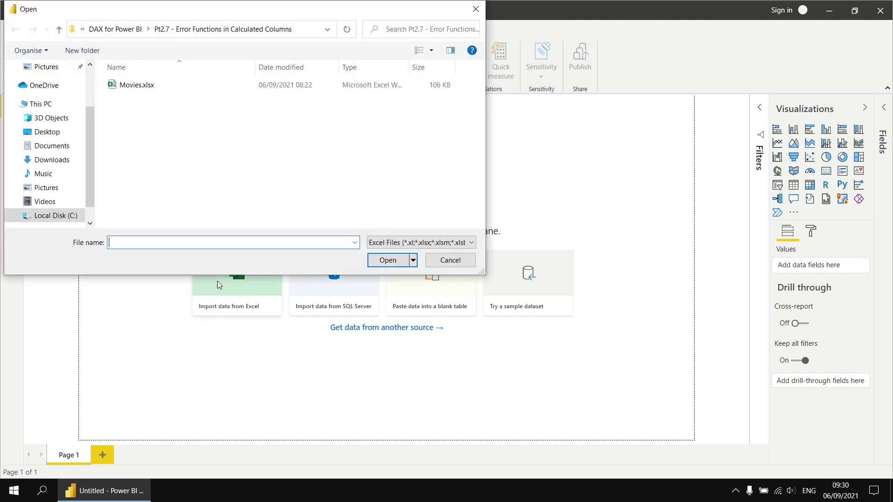
double_click(127, 86)
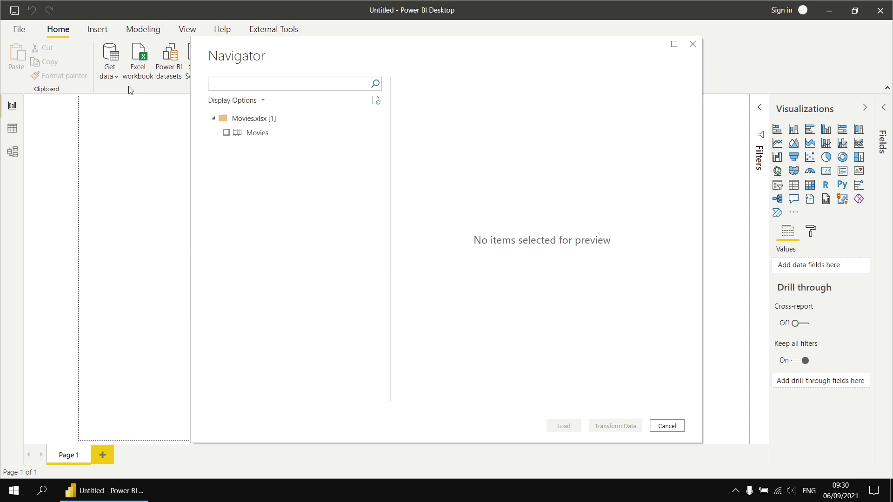
click(227, 133)
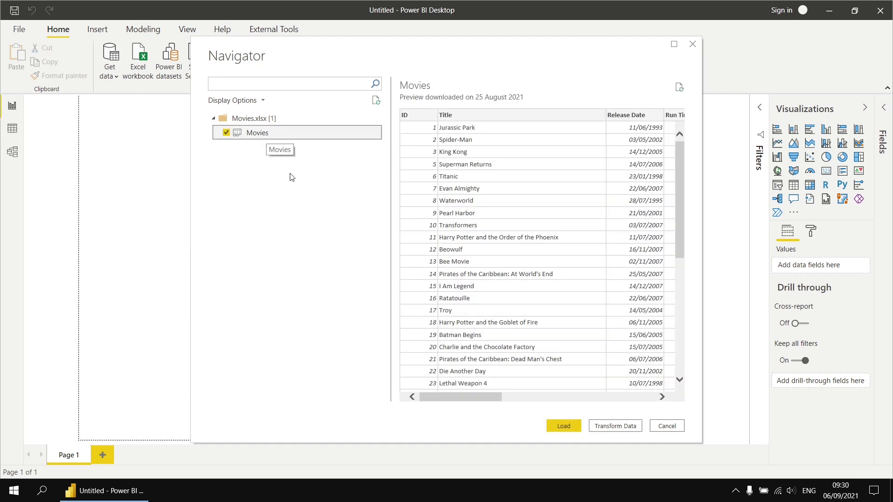
click(547, 427)
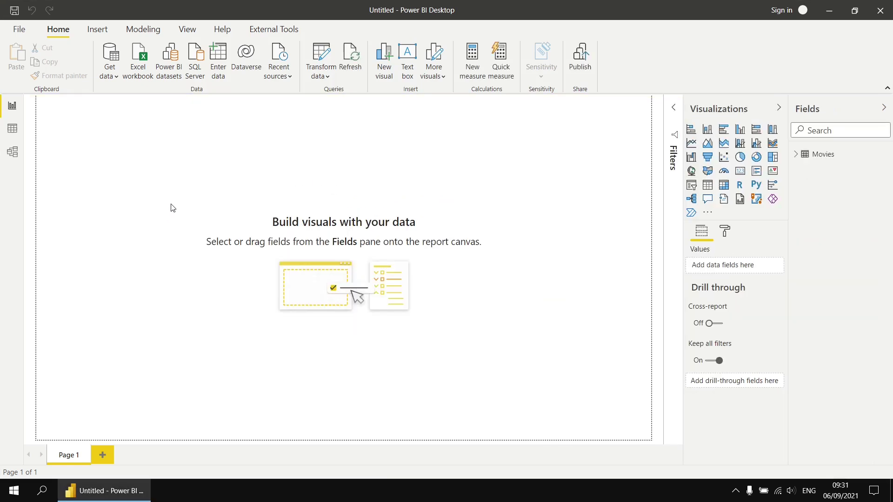
Step: In the Movies table's data view, add a calculated column Win ratio = Movies[Nominations] / Movies[Oscar Wins]
click(14, 131)
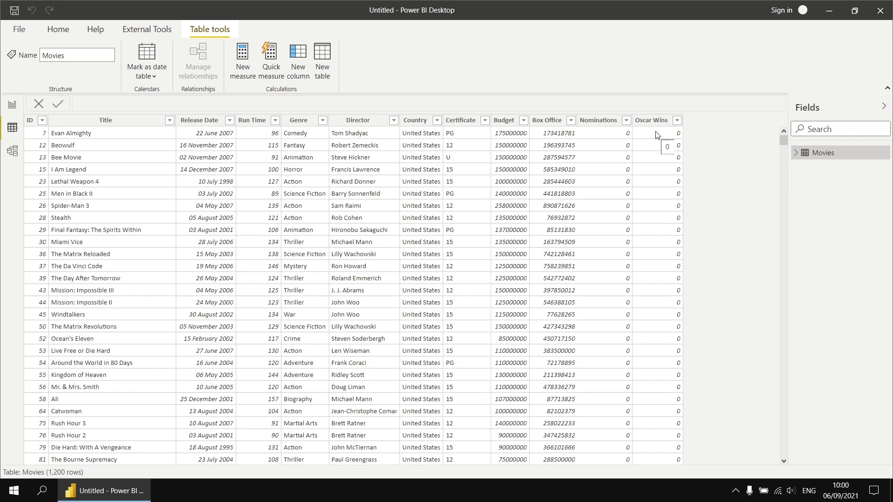
click(293, 59)
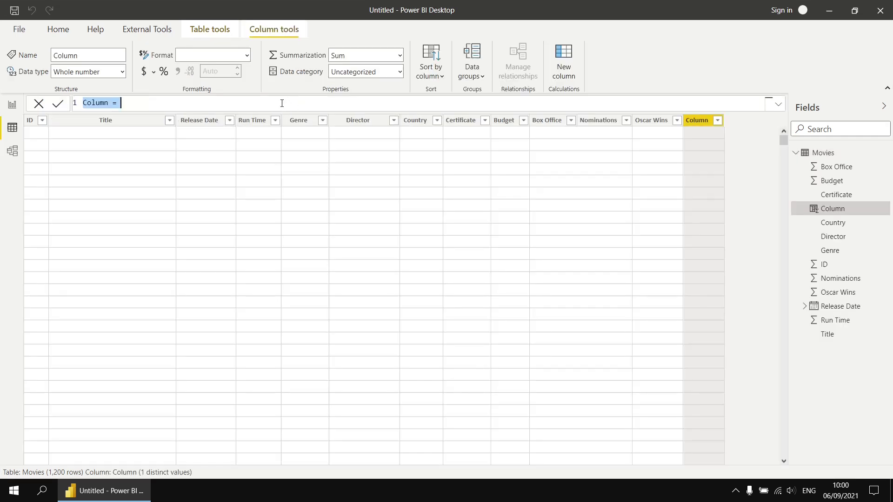
ctrl+scroll(282, 103, up, 5)
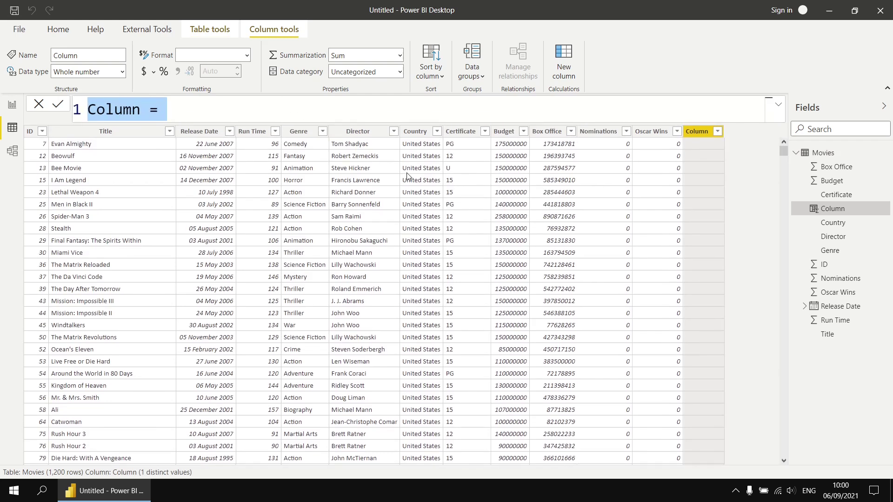
text(Win ratio = )
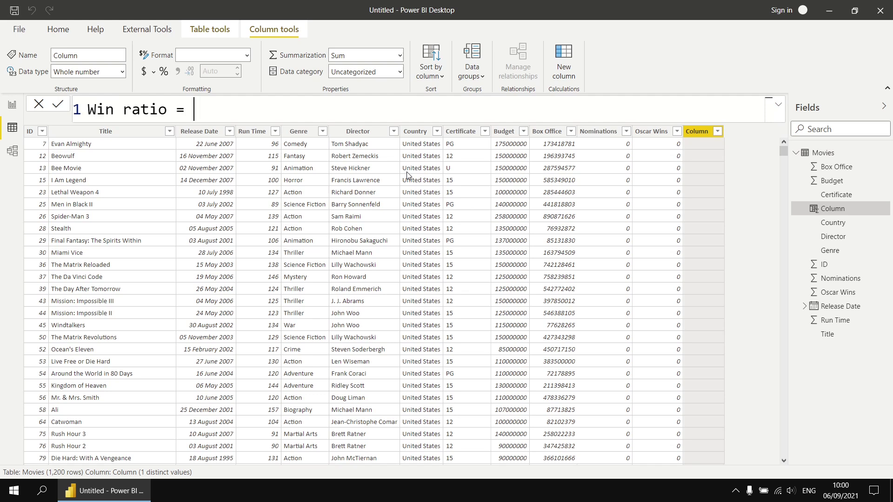
text(nom)
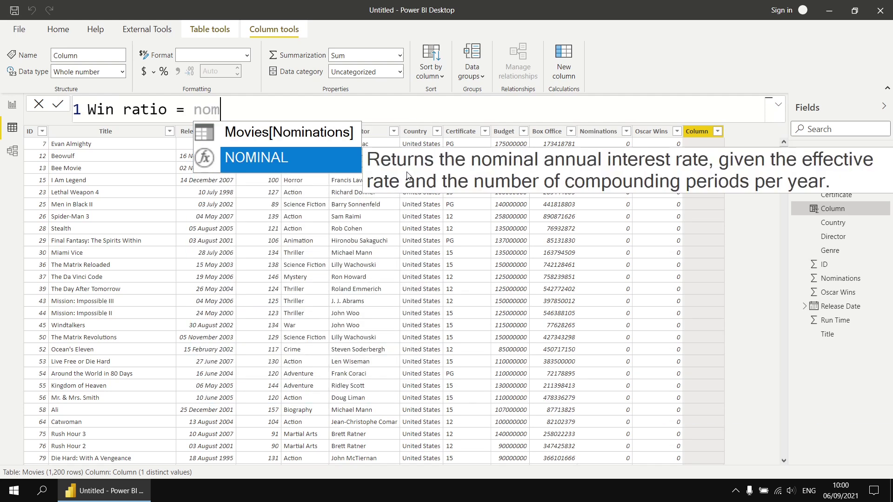
key(Up)
key(Tab)
text(/ win)
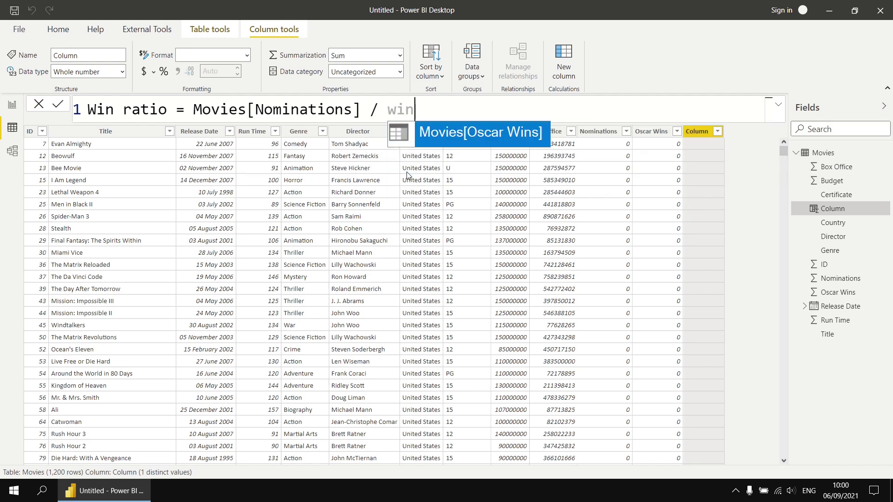
key(Tab)
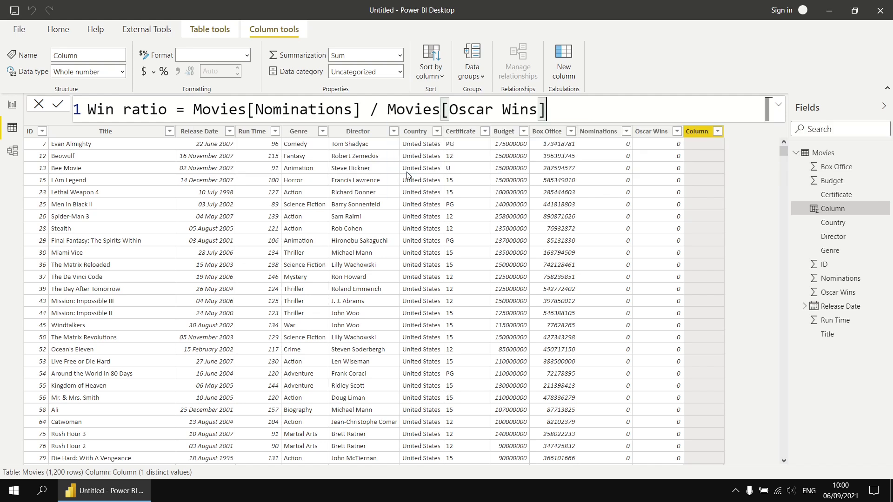
key(Return)
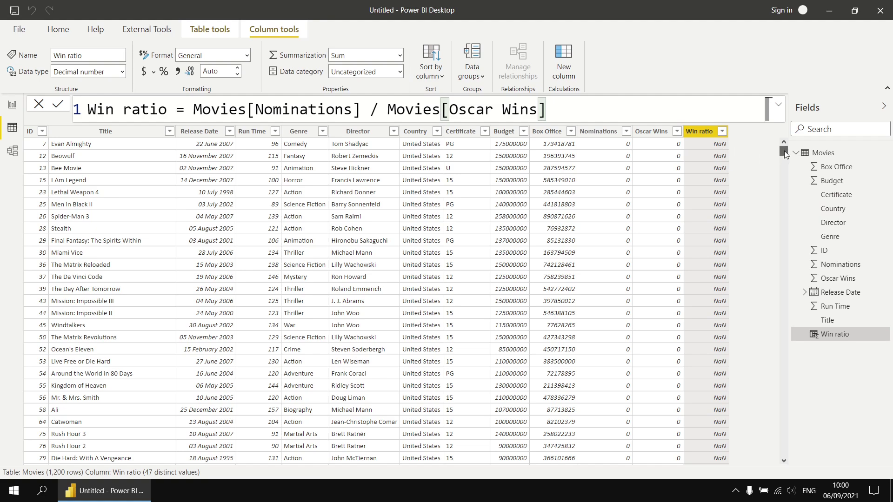
Step: Reverse the division in the Win ratio formula so it reads Movies[Oscar Wins] / Movies[Nominations]
drag(785, 151, 781, 282)
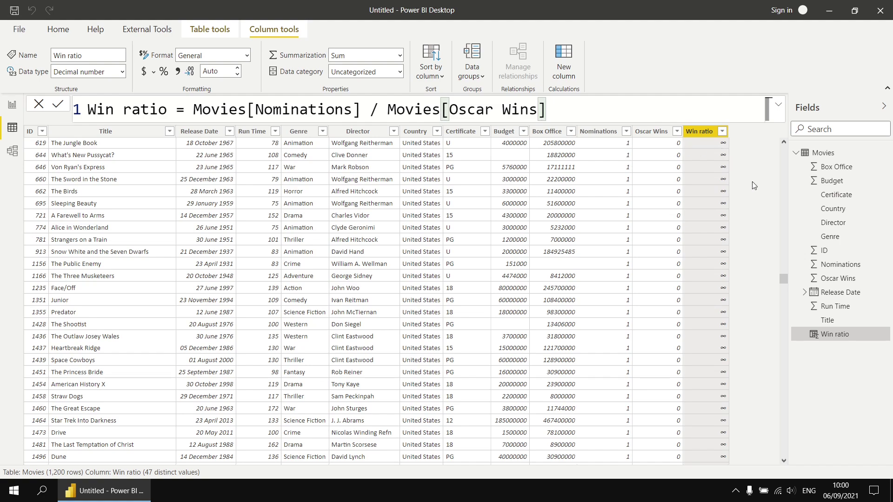
drag(782, 281, 783, 331)
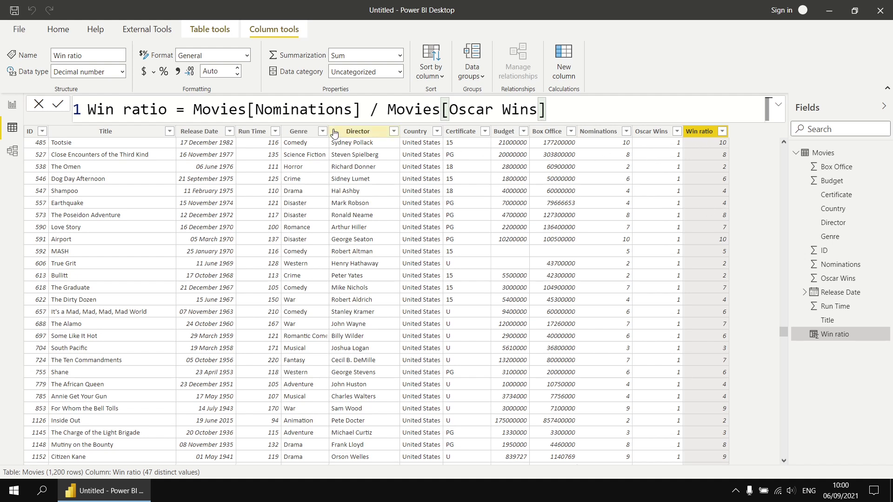
drag(194, 108, 387, 110)
key(ctrl+c)
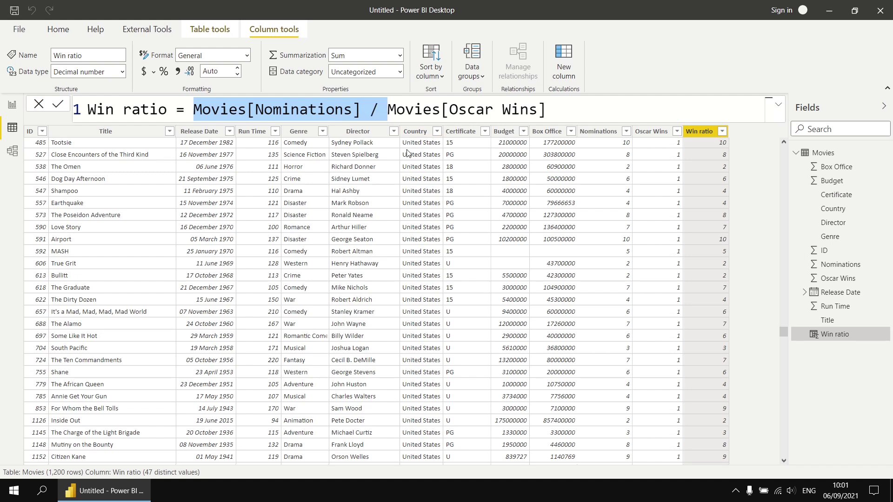
key(BackSpace)
click(368, 110)
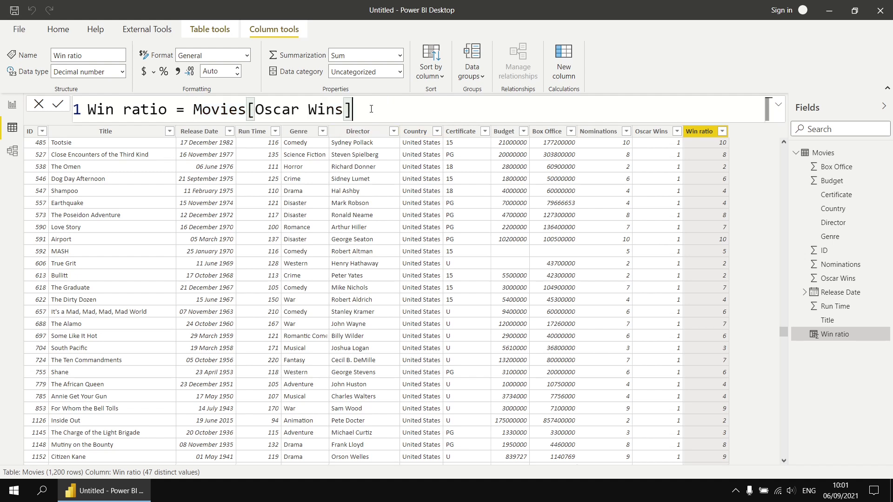
text(/)
key(ctrl+v)
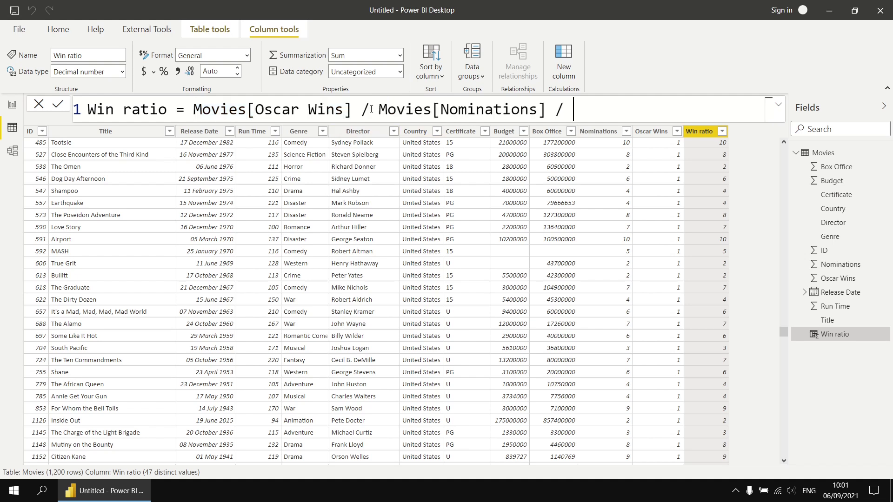
key(BackSpace)
key(BackSpace)
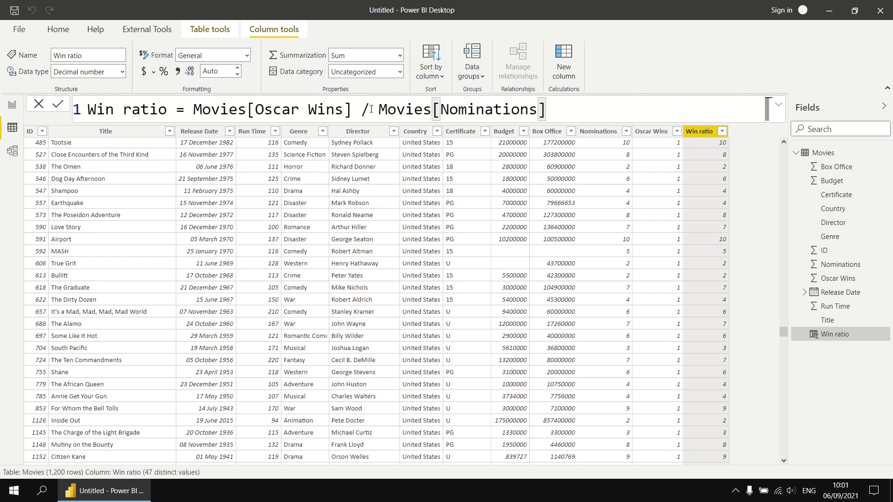
key(Return)
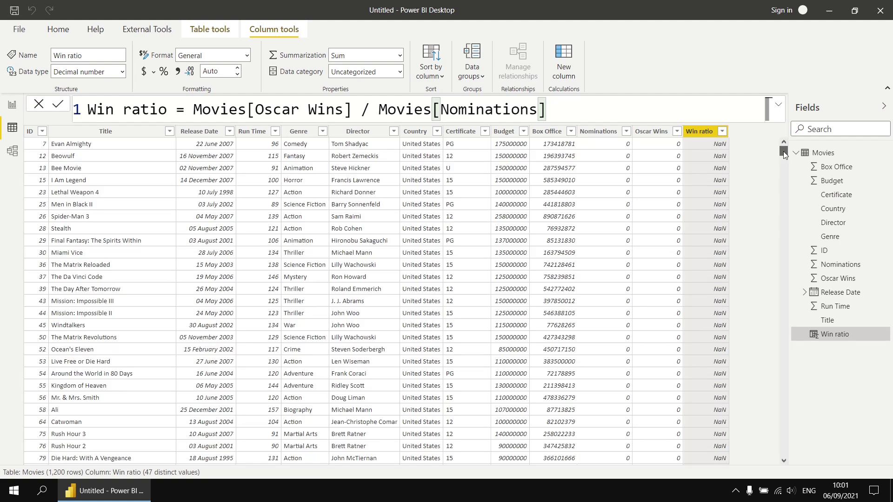
Step: Wrap the Win ratio division in an ISERROR function and apply the formula
drag(784, 155, 780, 321)
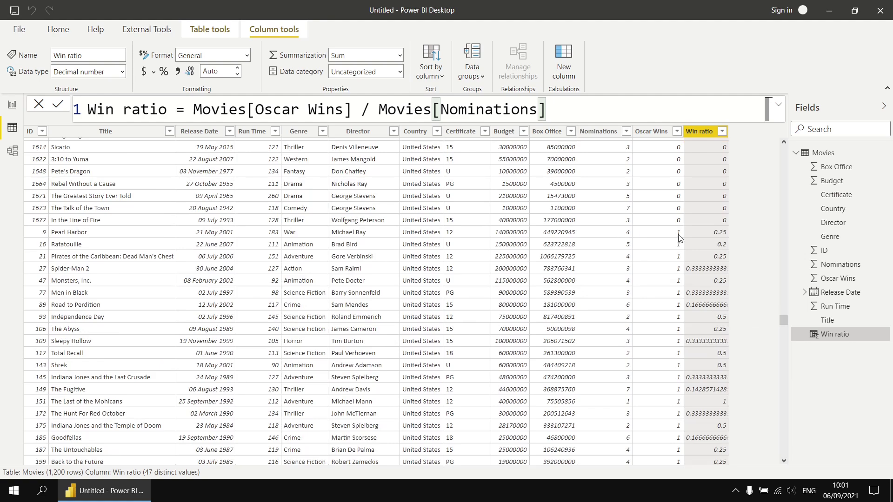
drag(780, 321, 782, 219)
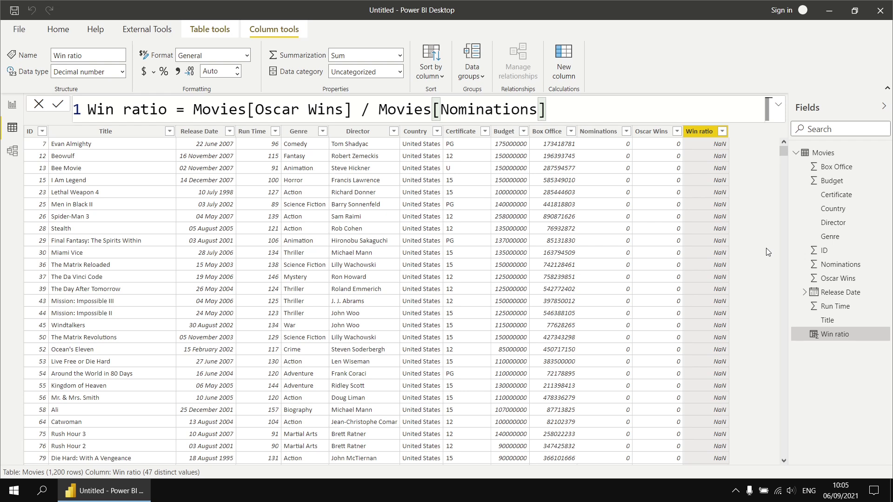
click(194, 109)
text(ISe)
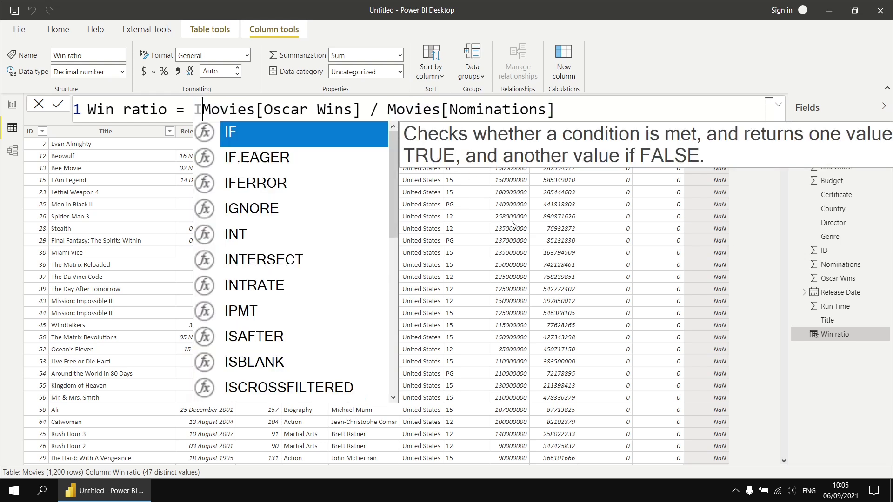
key(Down)
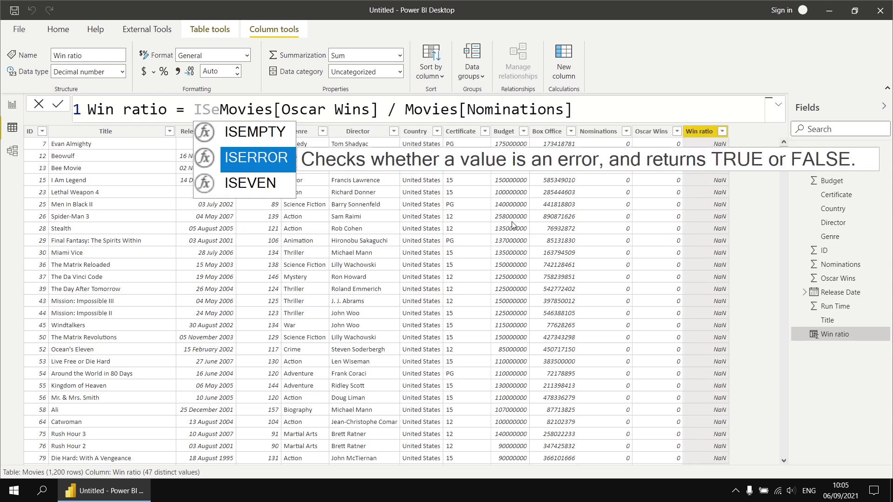
key(Tab)
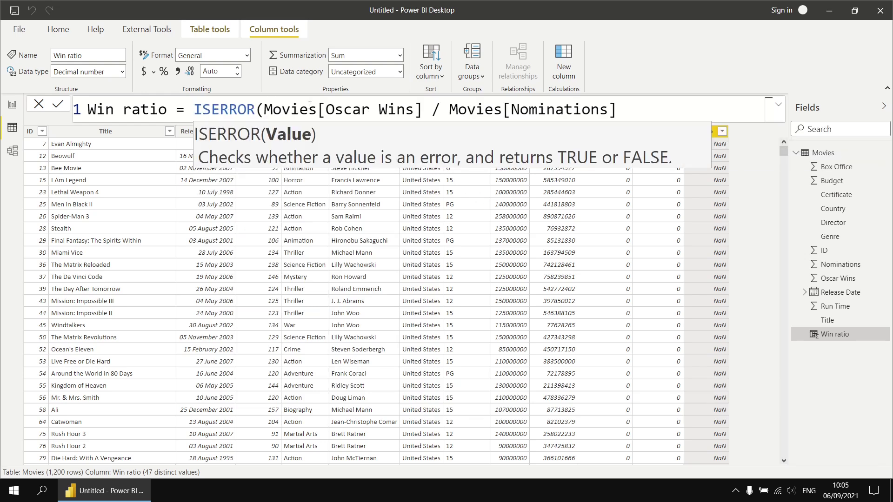
click(624, 107)
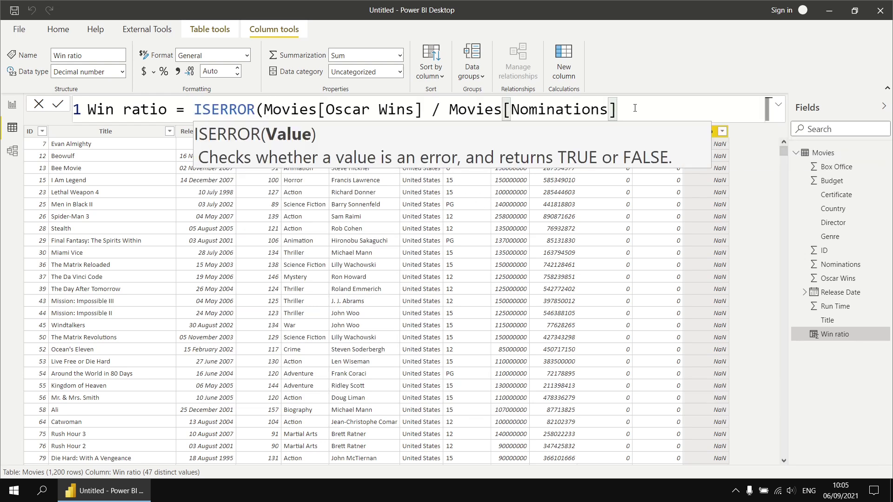
text())
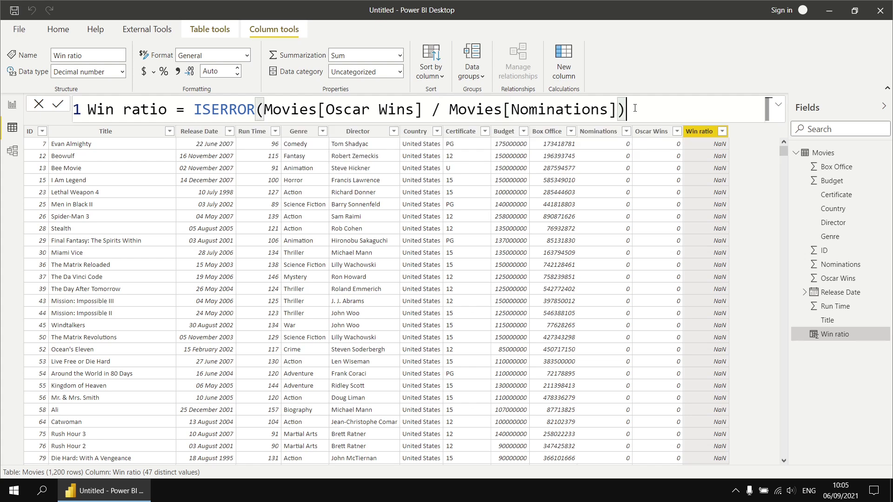
key(Return)
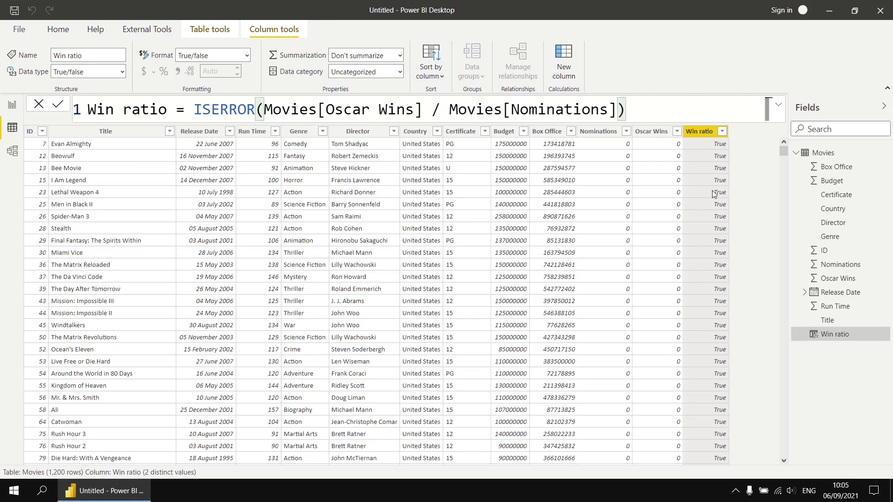
Step: Enclose the ISERROR expression in the Win ratio formula in an IF function, placing it on its own line as the logical test
drag(785, 152, 781, 279)
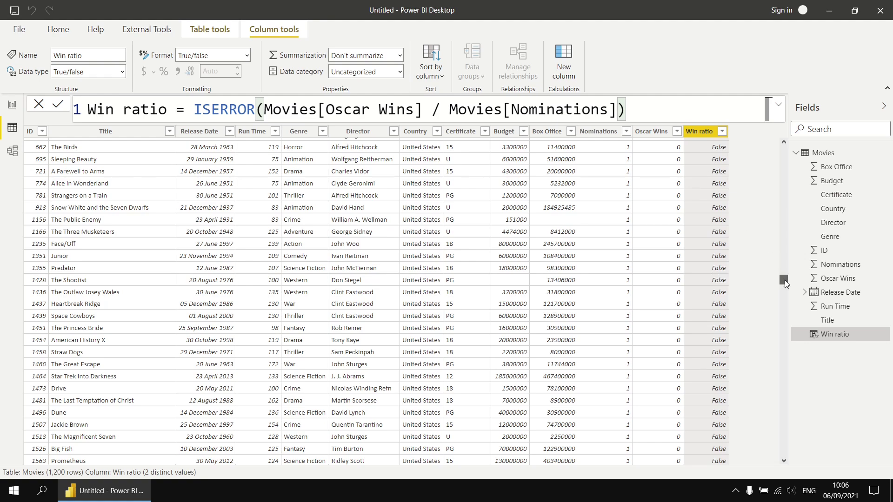
drag(784, 281, 784, 146)
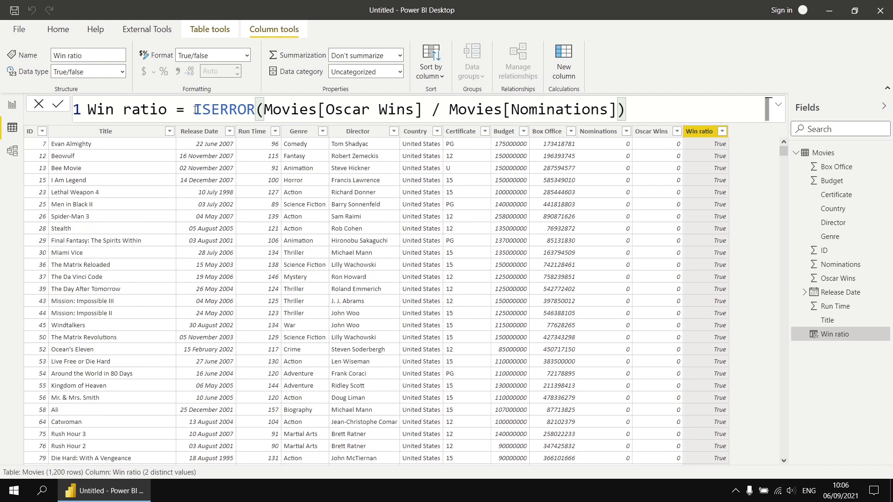
double_click(196, 109)
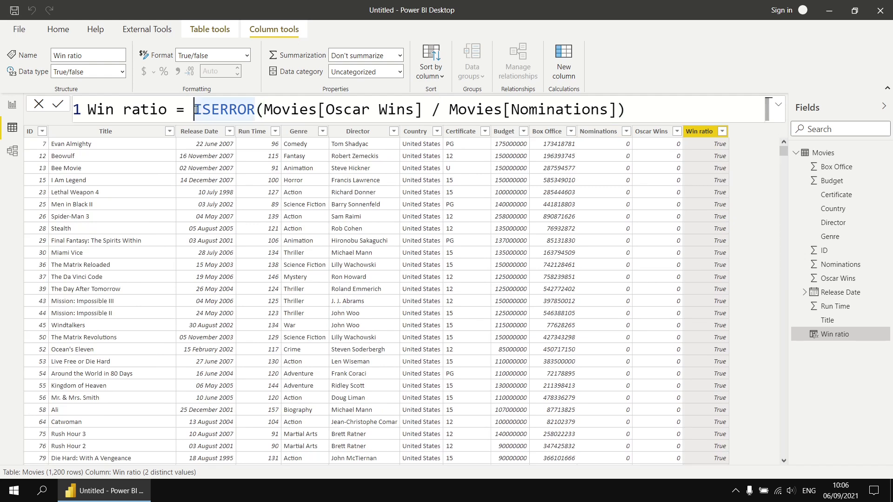
click(196, 109)
text(IF()
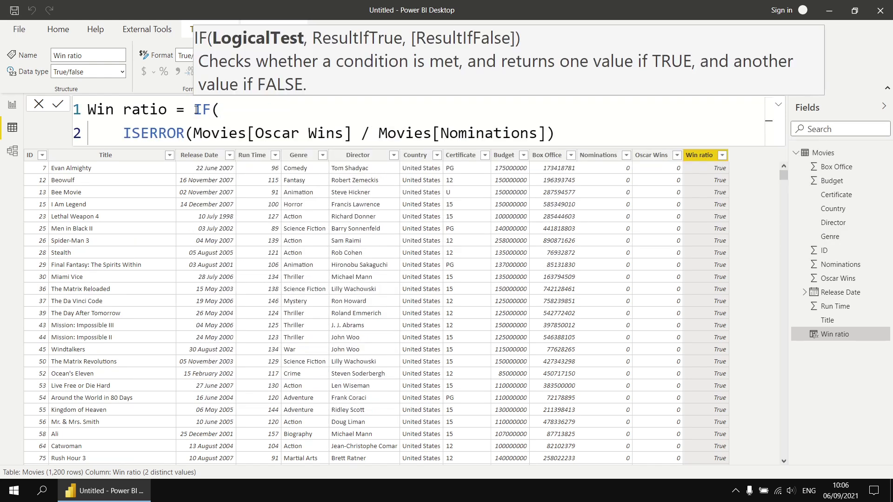
click(581, 134)
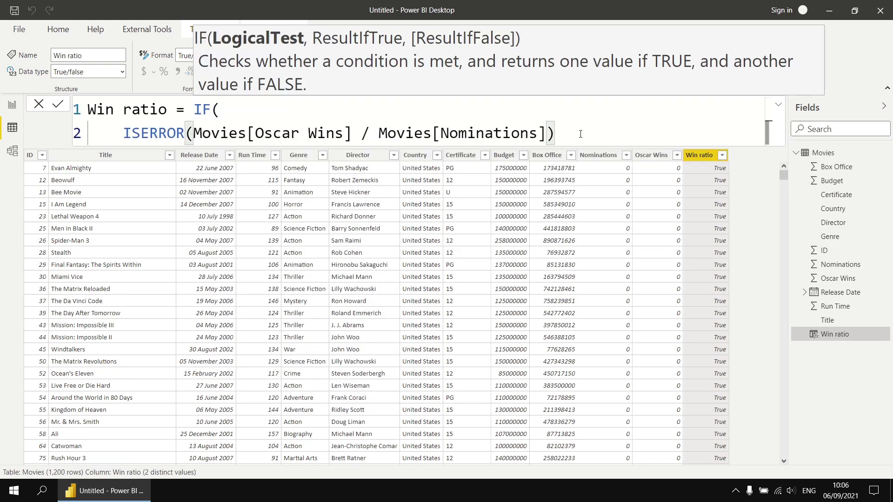
text(,)
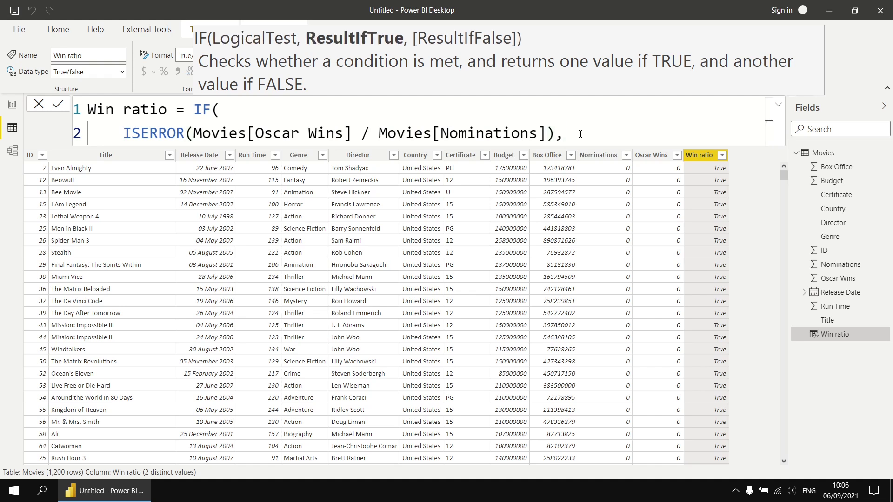
key(shift+Return)
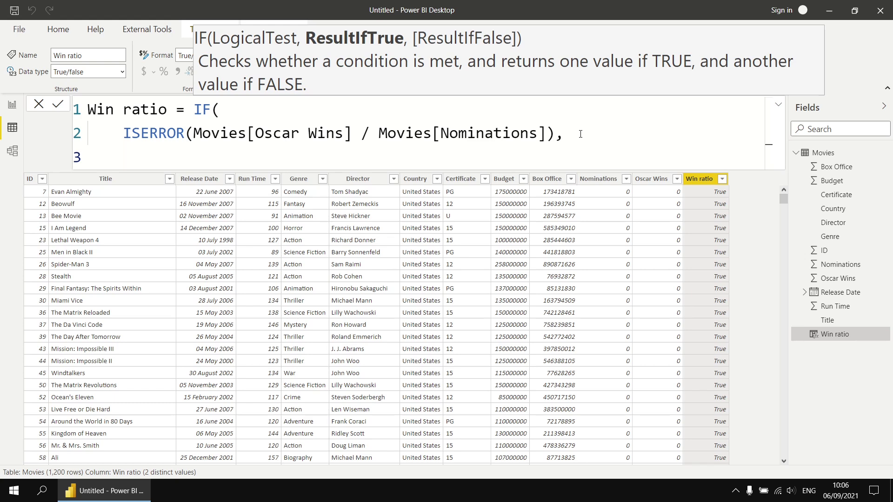
Step: Enter BLANK() on its own line as the result the IF function returns when the division produces an error
text(bla)
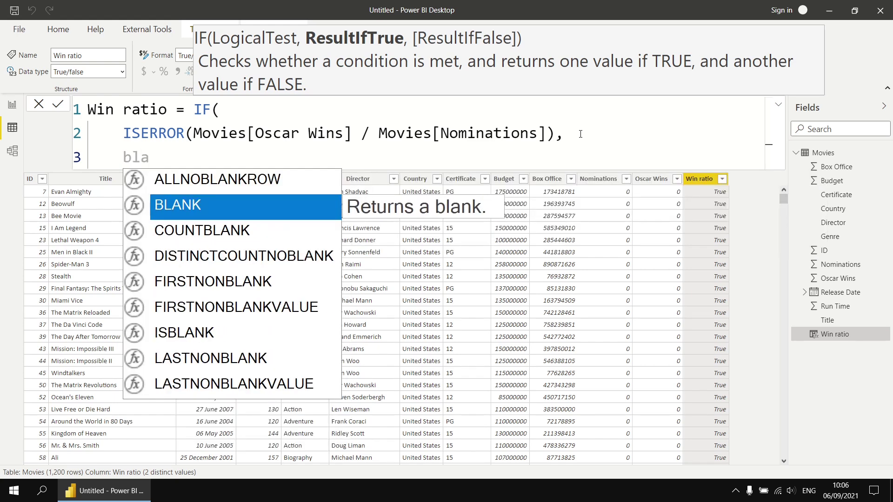
key(Tab)
text())
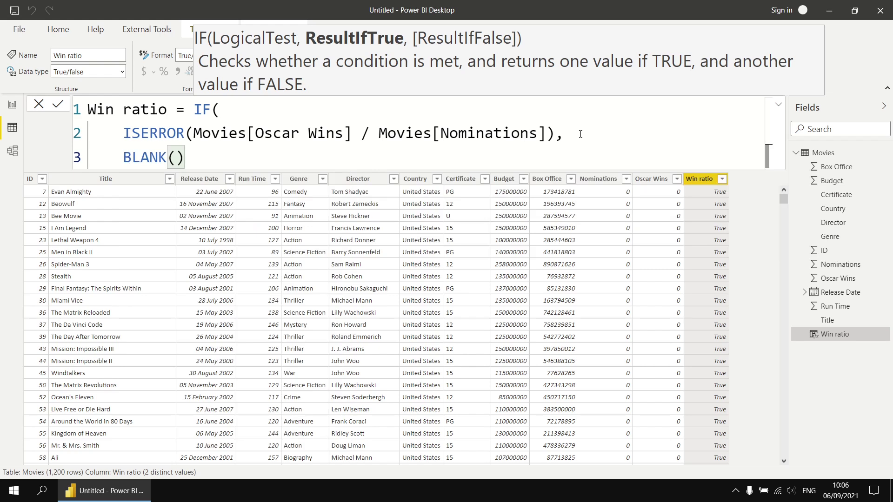
text(,)
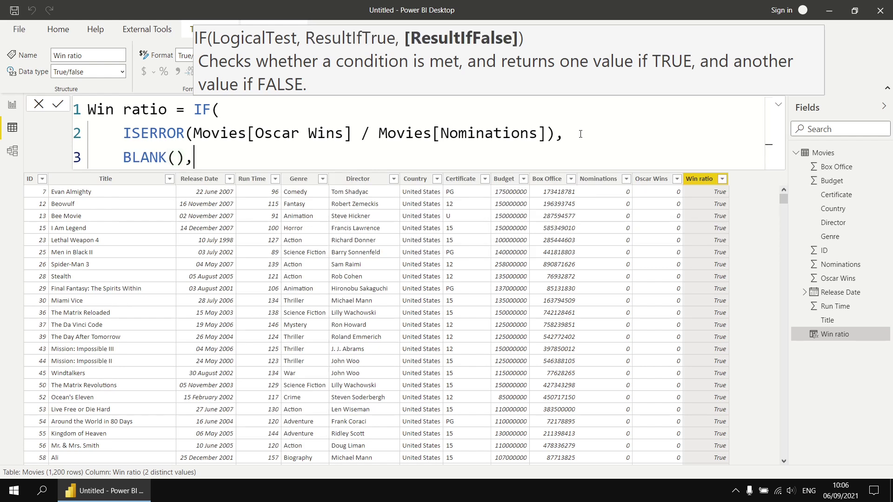
key(shift+Return)
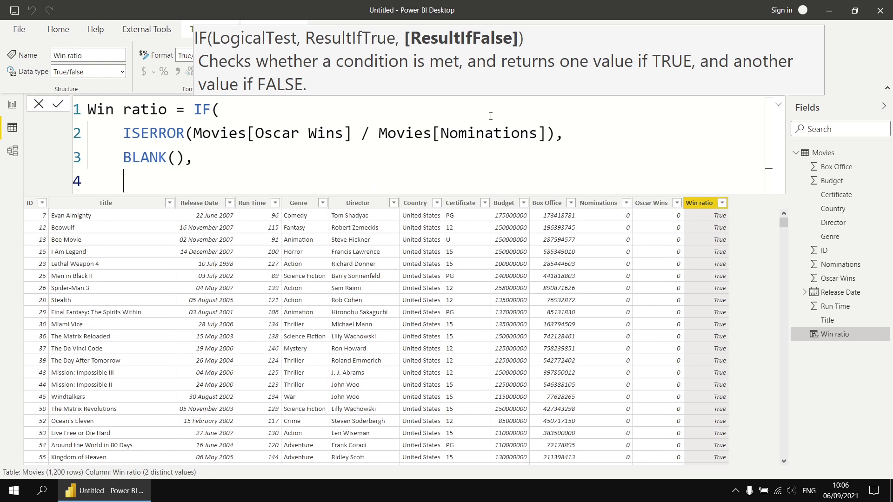
Step: Copy Movies[Oscar Wins] / Movies[Nominations] in as the IF function's false result, close the function and apply the formula
drag(197, 133, 547, 134)
key(ctrl+c)
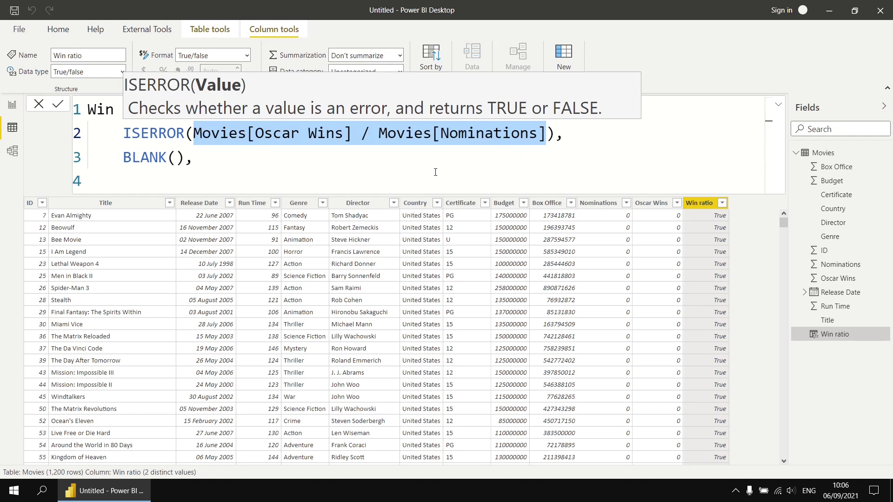
click(182, 179)
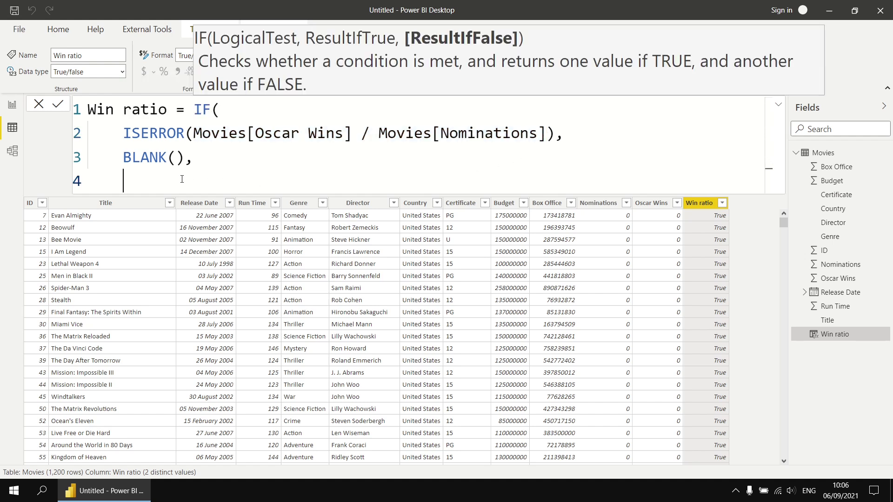
key(ctrl+v)
key(shift+Return)
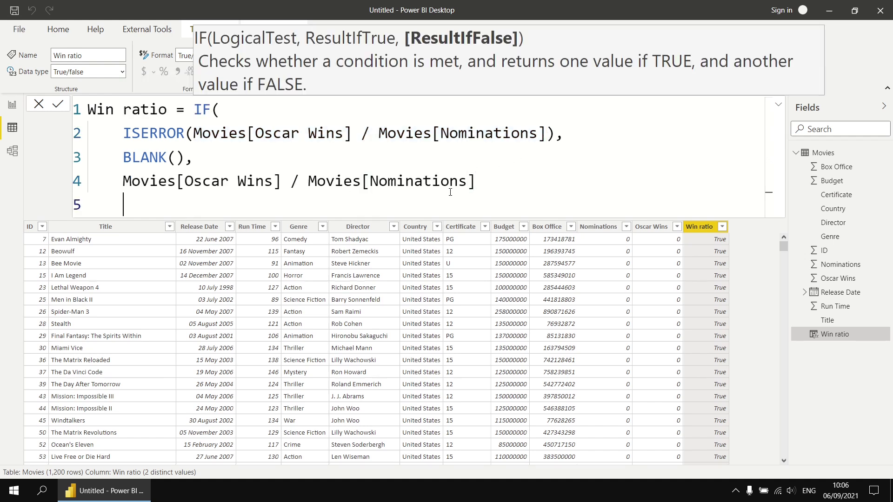
text())
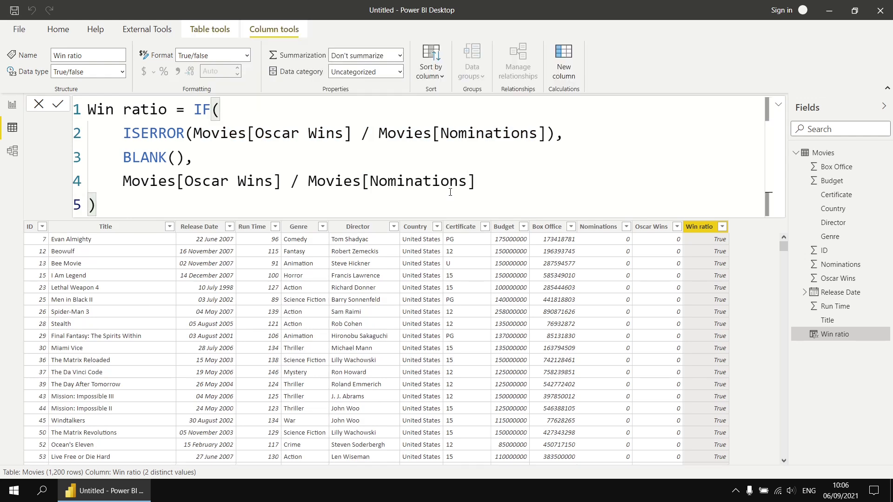
key(Return)
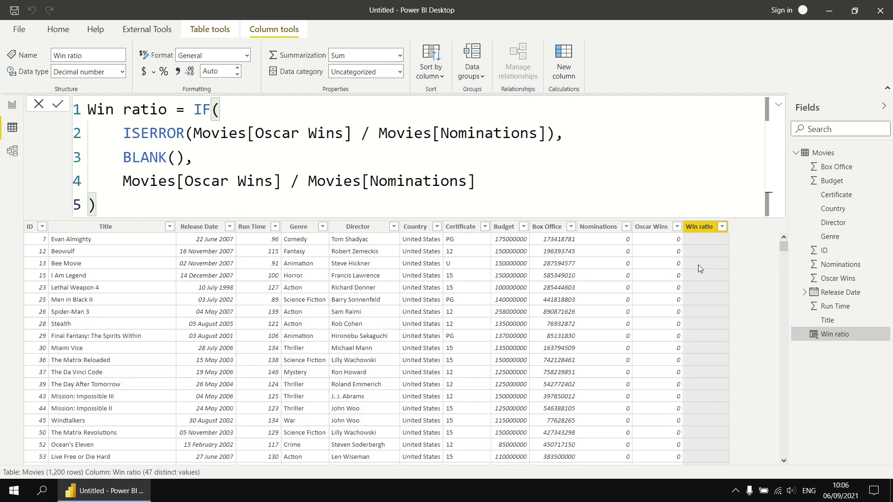
Step: Replace the whole expression after the equals sign in the Win ratio formula with an opening IFERROR function and a new line
mouse_move(785, 253)
mouse_down()
mouse_move(775, 370)
mouse_move(781, 254)
mouse_up()
drag(193, 135, 547, 136)
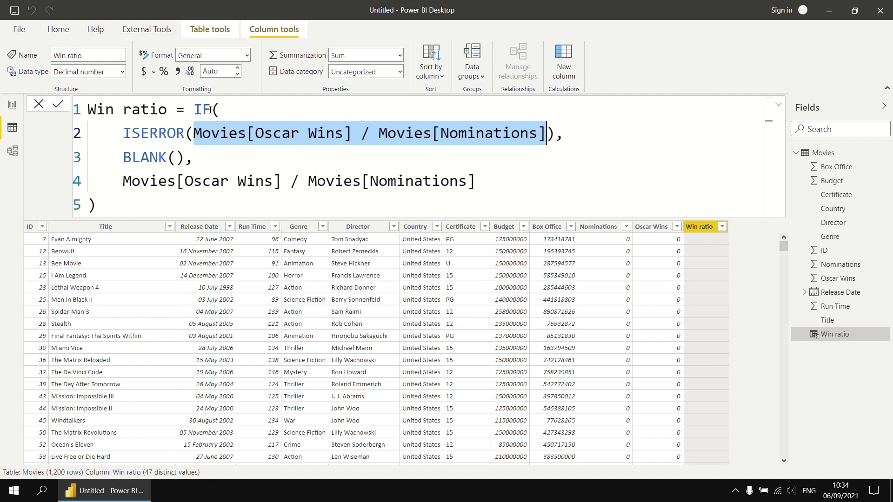
drag(194, 110, 176, 193)
key(BackSpace)
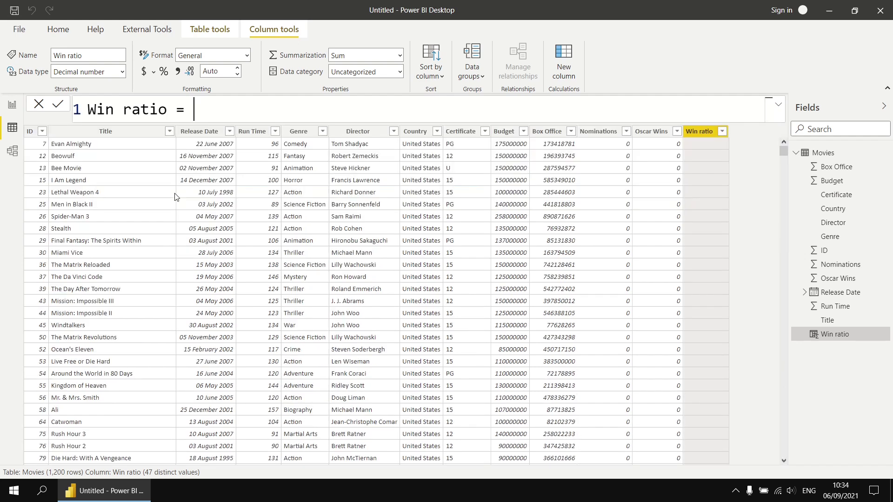
text(if)
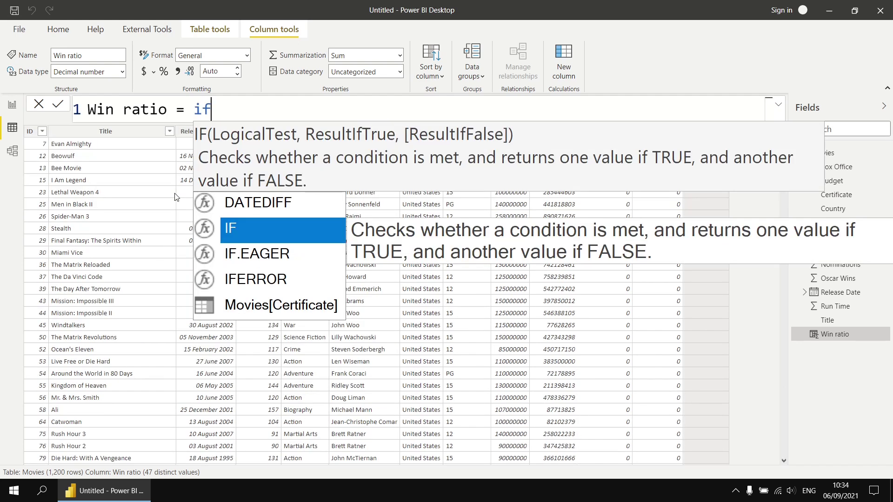
text(e)
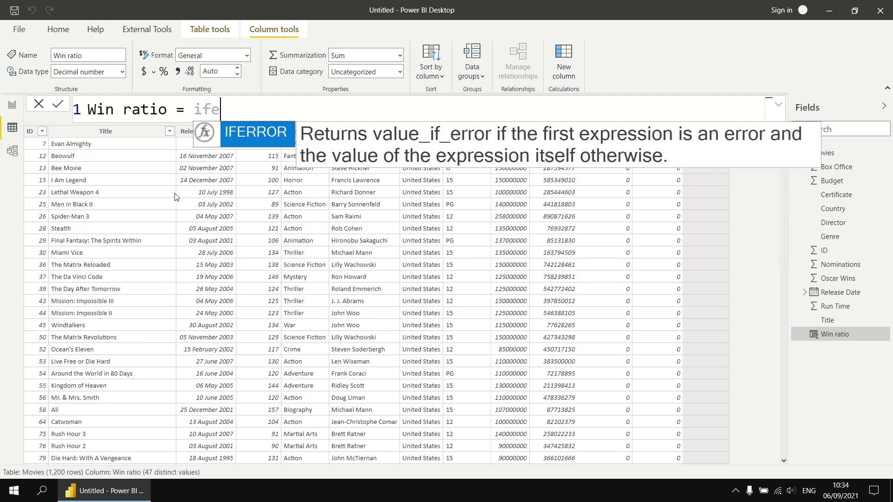
key(Tab)
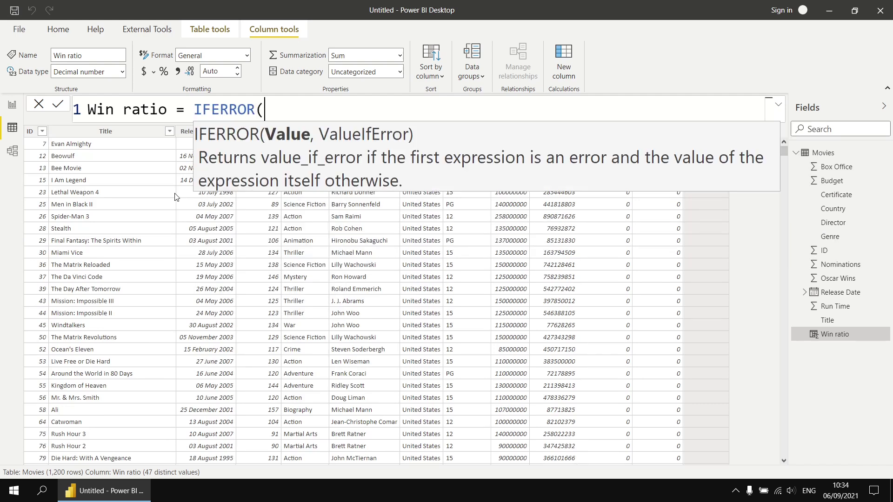
key(shift+Return)
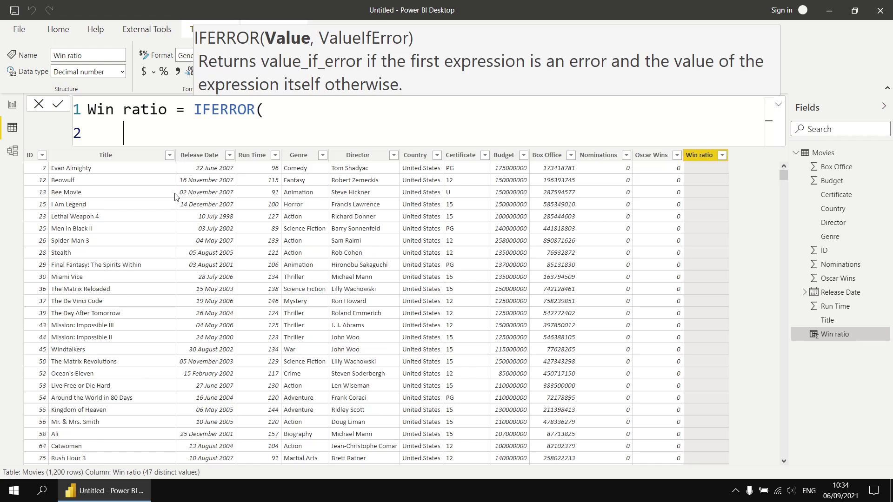
Step: Enter Movies[Oscar Wins] / Movies[Nominations] as the IFERROR function's value argument and start a new line
text(win)
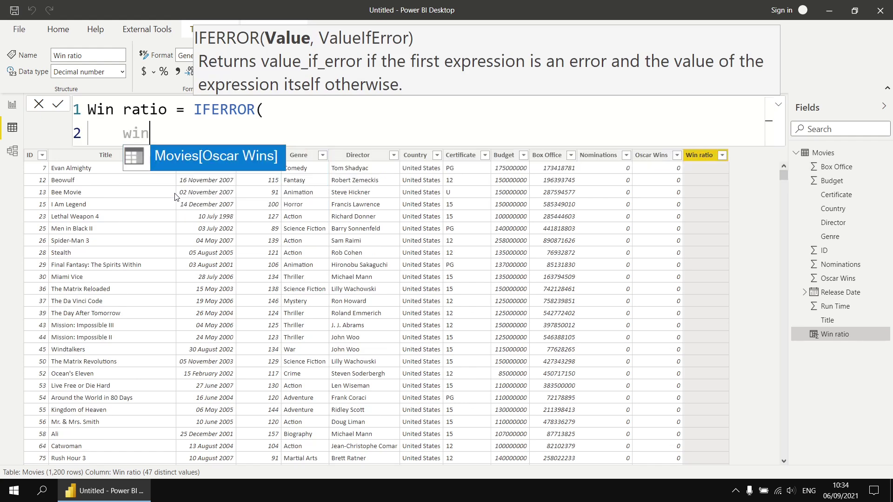
key(Tab)
text(/ nomi)
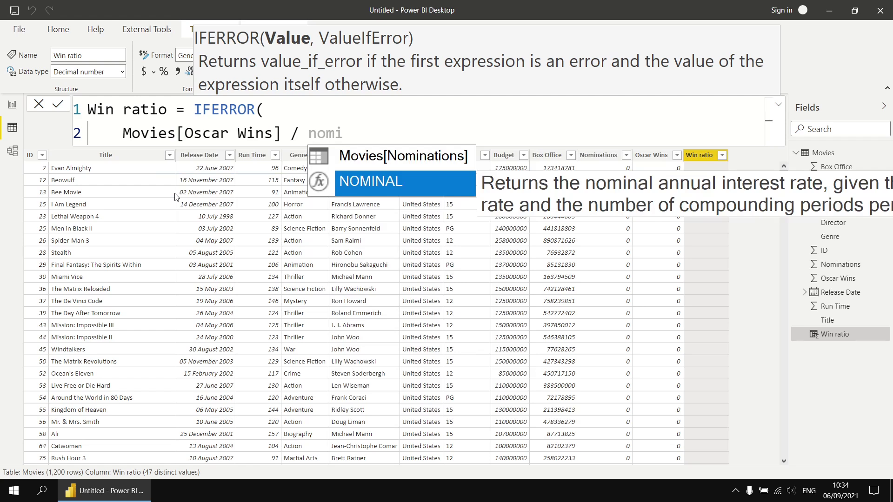
key(Up)
key(Tab)
text(,)
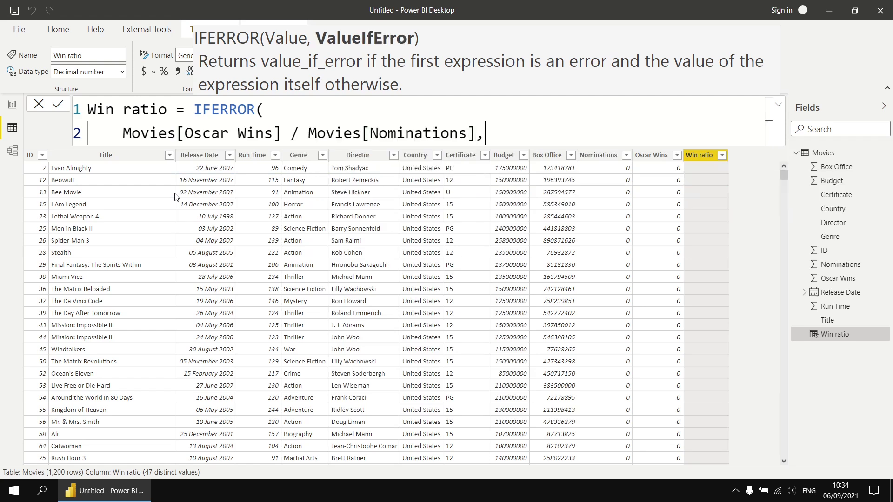
key(shift+Return)
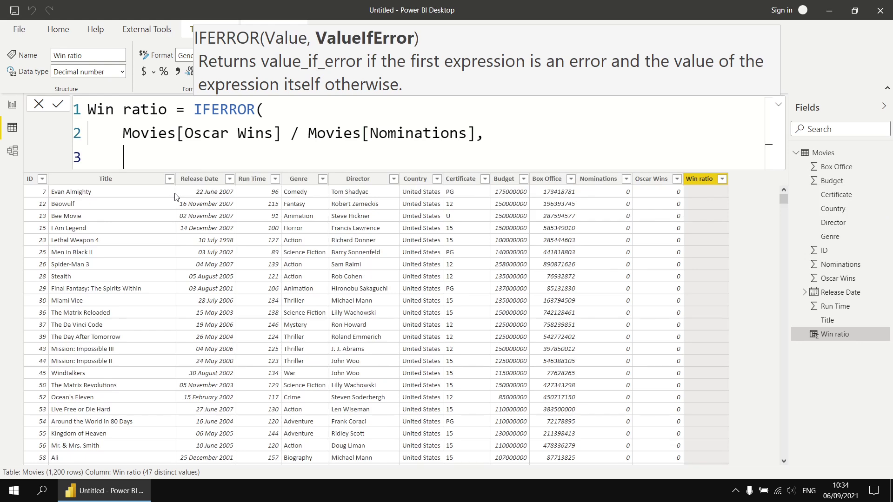
Step: Enter BLANK() as the IFERROR function's value for errors, close the function and apply the Win ratio formula
text(bl)
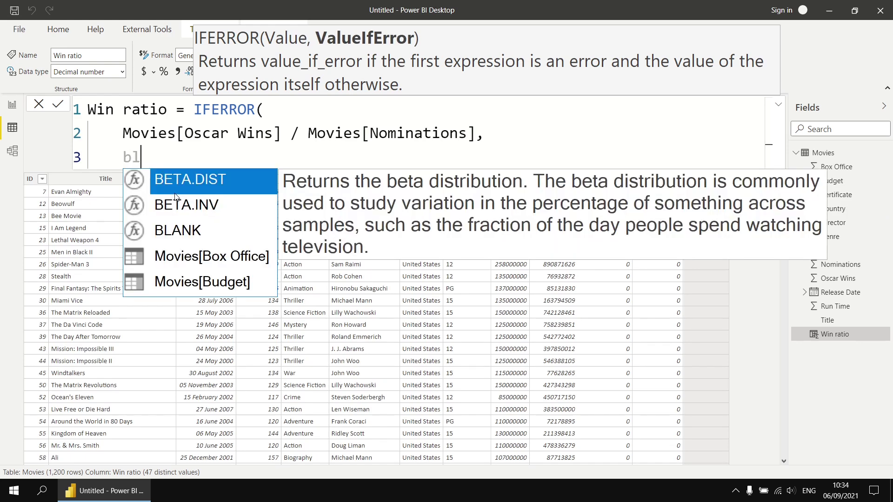
key(Tab)
key(shift+Return)
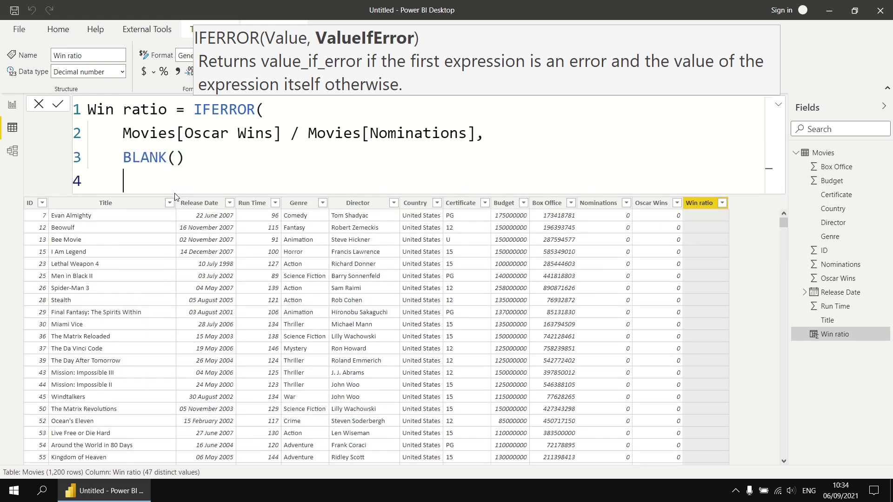
text())
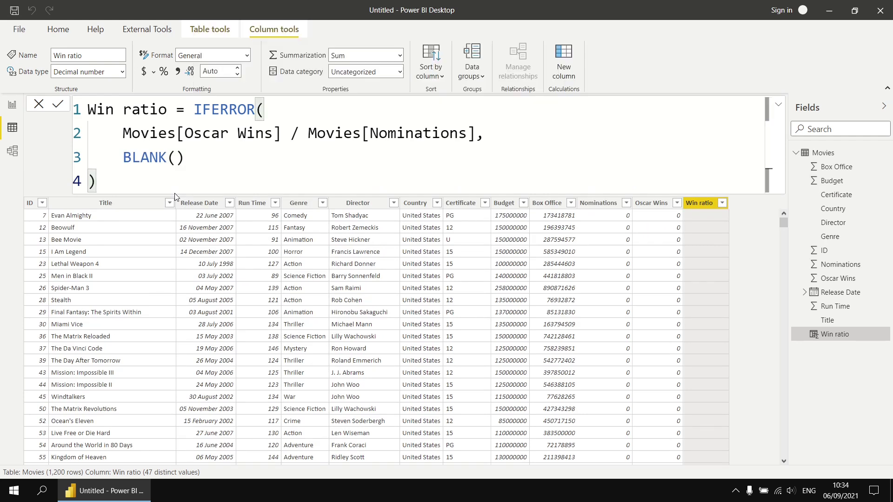
key(Return)
mouse_move(784, 225)
mouse_down()
mouse_move(783, 312)
mouse_move(785, 216)
mouse_up()
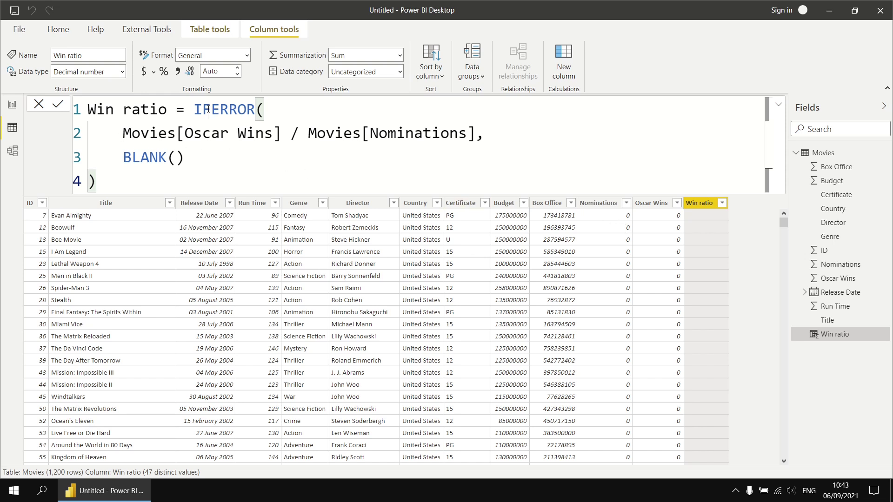
Step: Change the IFERROR function in the Win ratio formula to IF and insert an empty line for its first argument
drag(209, 109, 258, 109)
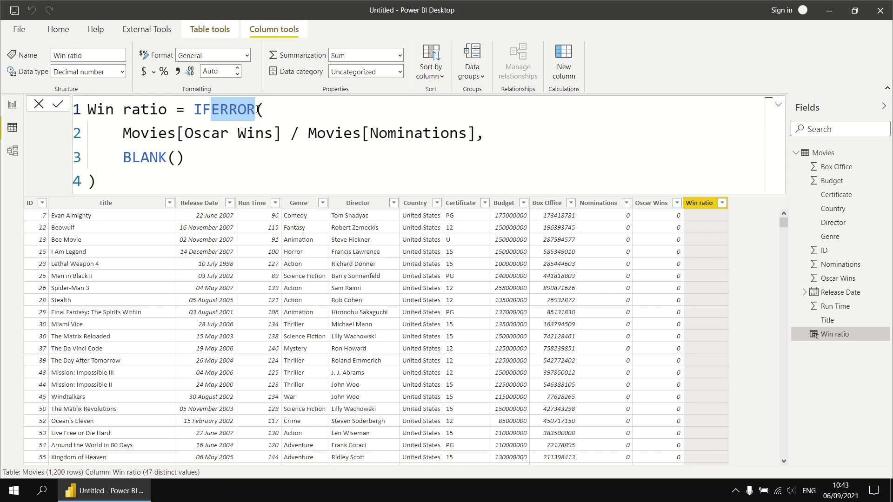
key(BackSpace)
key(Escape)
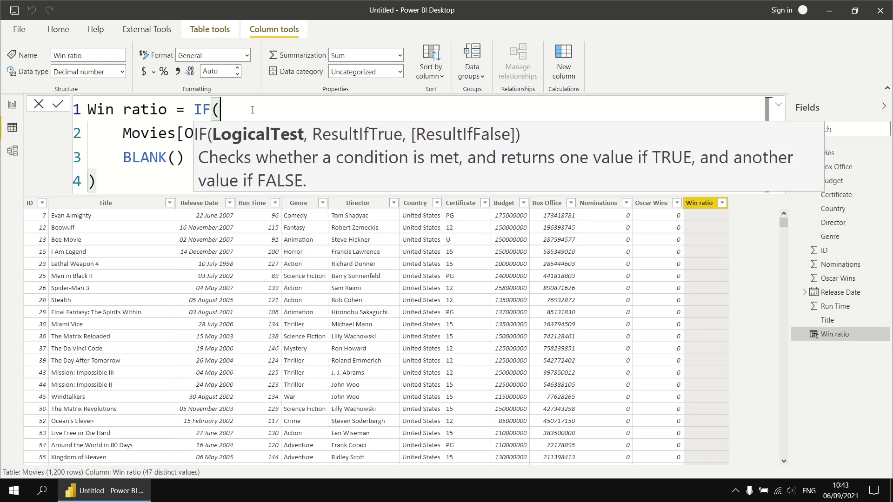
key(Return)
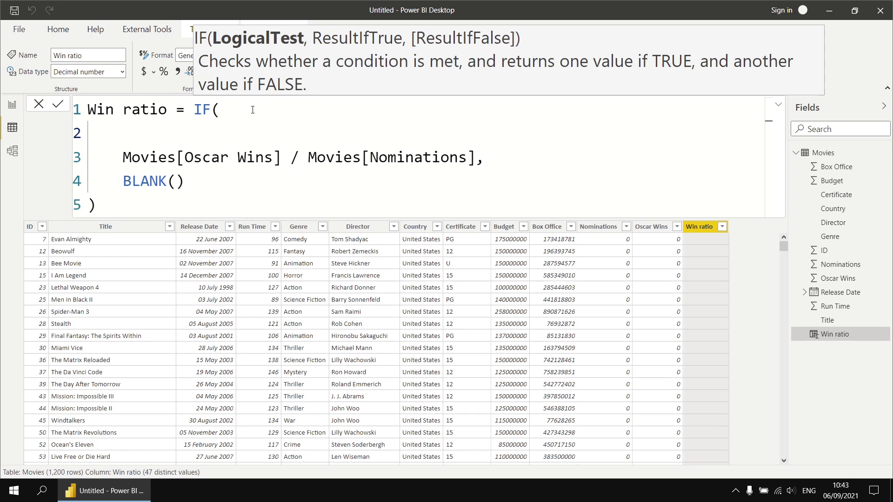
Step: Enter Movies[Nominations] > 0 as the IF function's logical test
text(nomin)
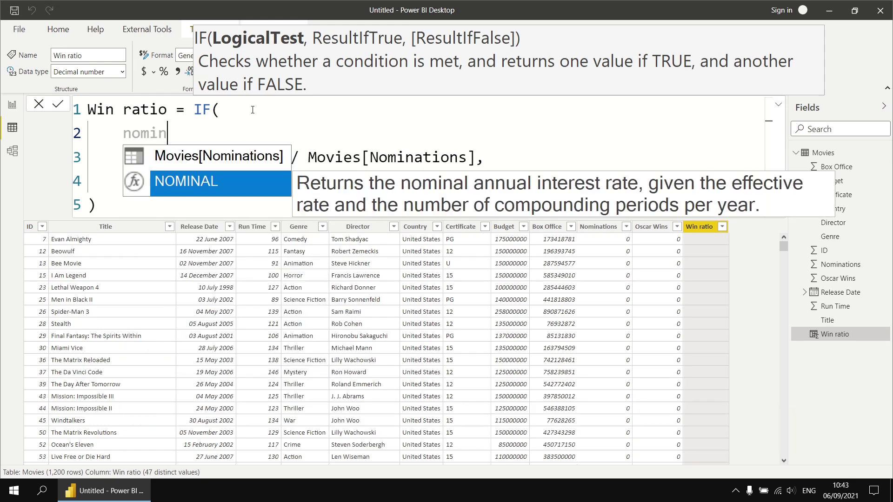
key(Up)
key(Tab)
text(>)
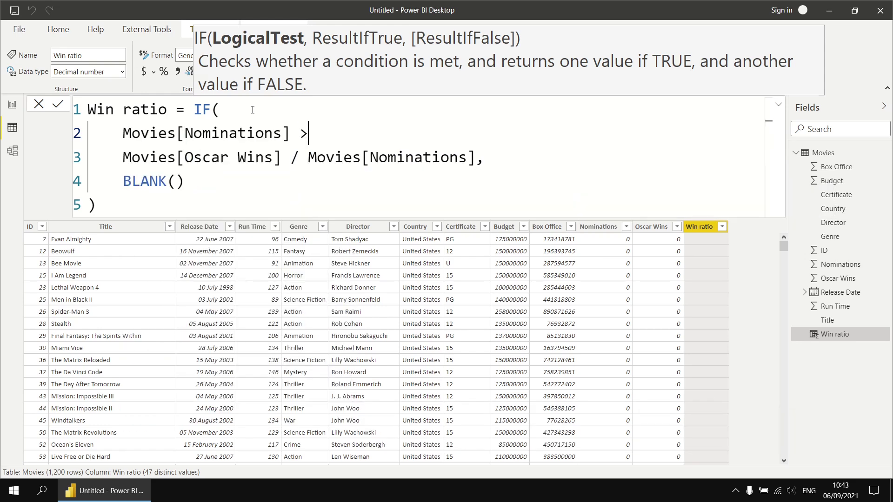
text( 0,)
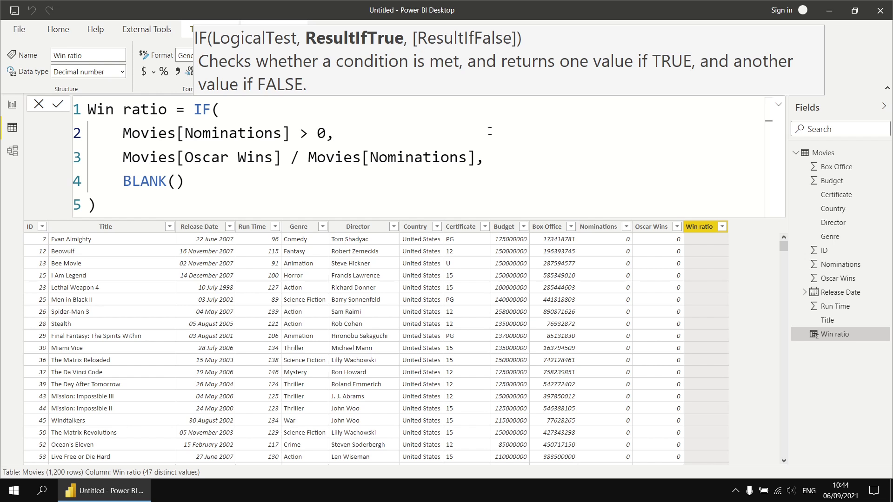
Step: Remove the comma and BLANK() false result from the IF function, apply the Win ratio formula and look through the rows
click(477, 157)
drag(477, 157, 347, 183)
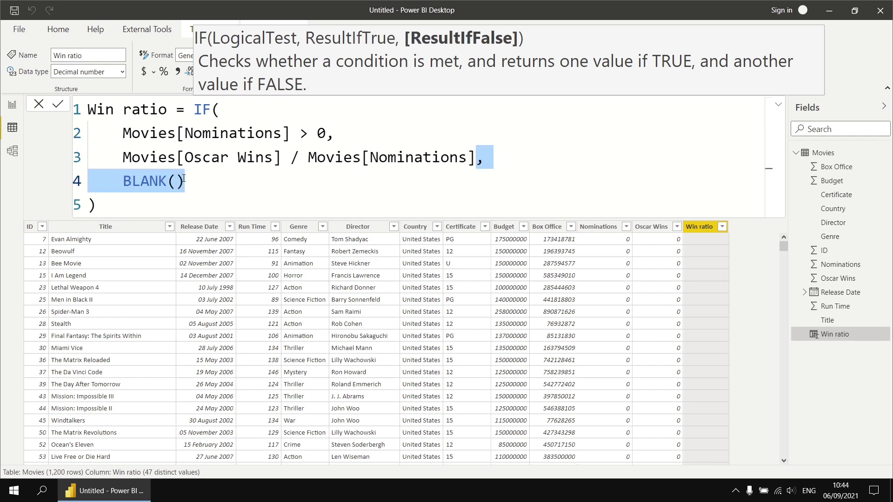
key(BackSpace)
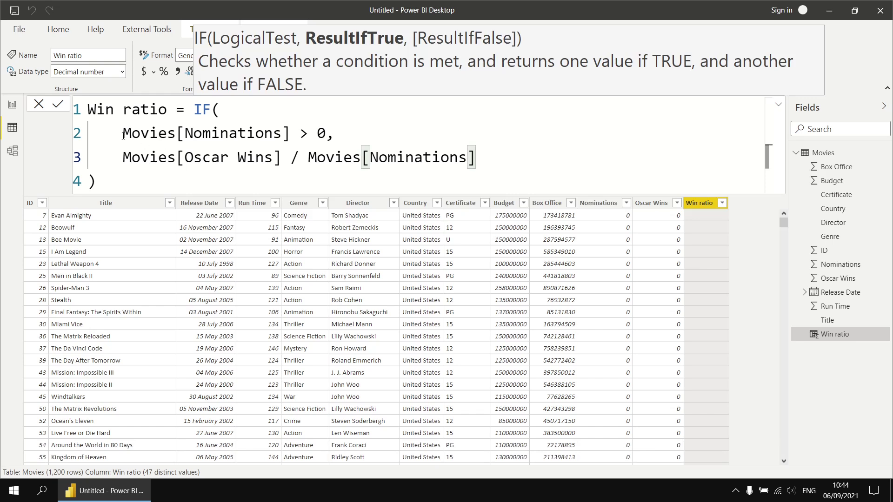
click(164, 180)
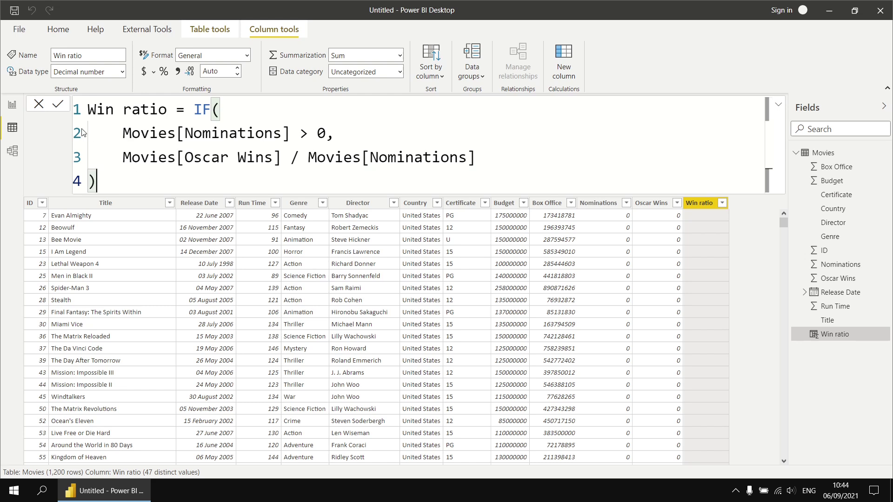
click(59, 105)
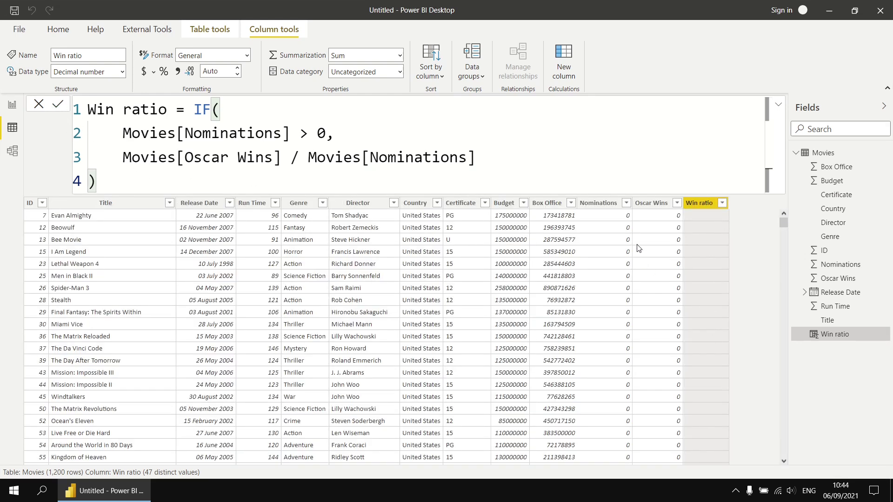
drag(786, 226, 774, 302)
drag(774, 302, 774, 254)
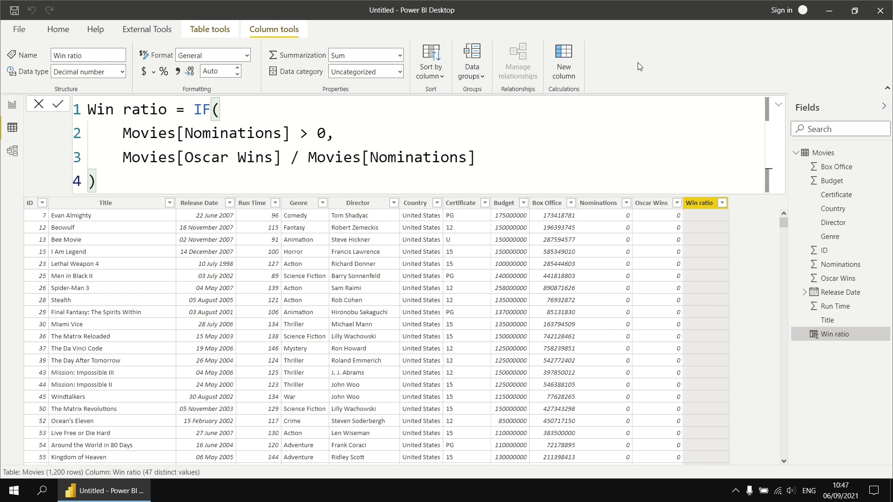
Step: Replace the whole expression after the equals sign in the Win ratio formula with an opening DIVIDE function and a new line
drag(121, 184, 197, 109)
key(BackSpace)
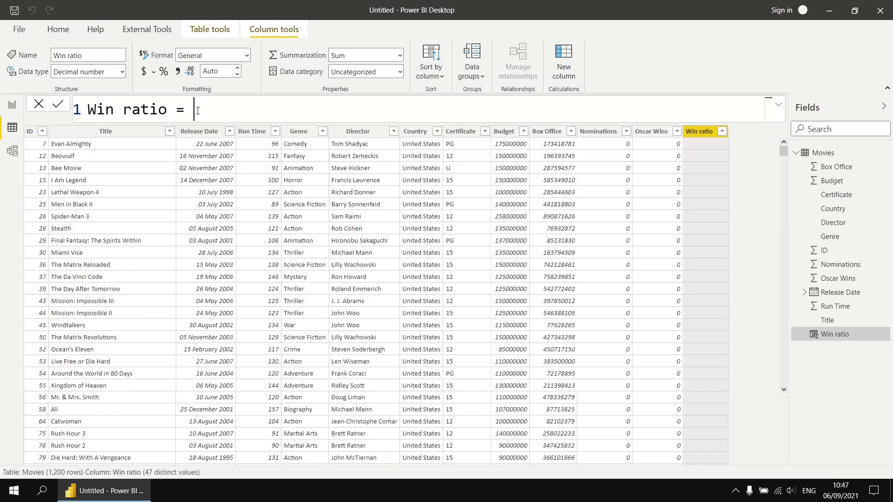
text(divi)
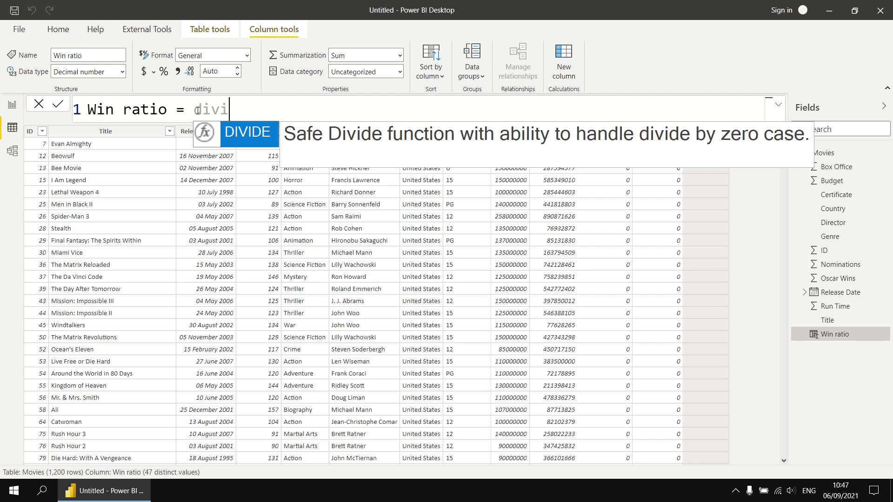
key(Tab)
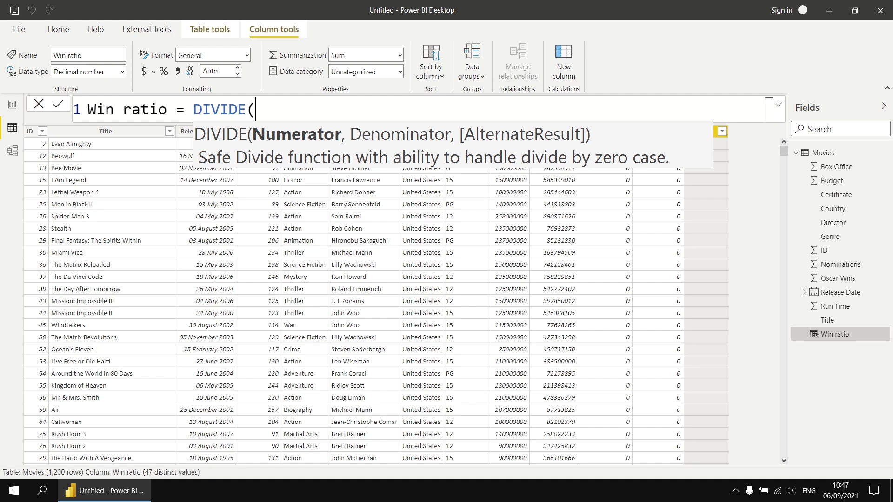
key(shift+Return)
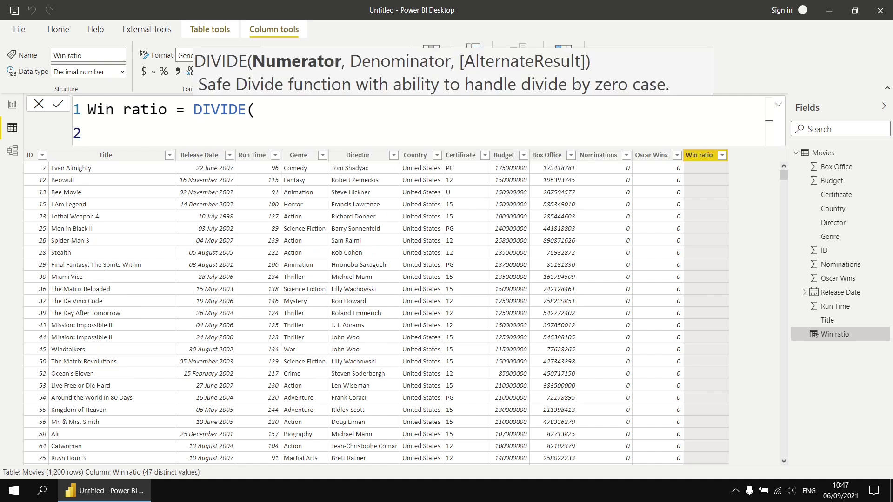
Step: Enter Movies[Oscar Wins] as the DIVIDE function's numerator and start a new line
text(wn)
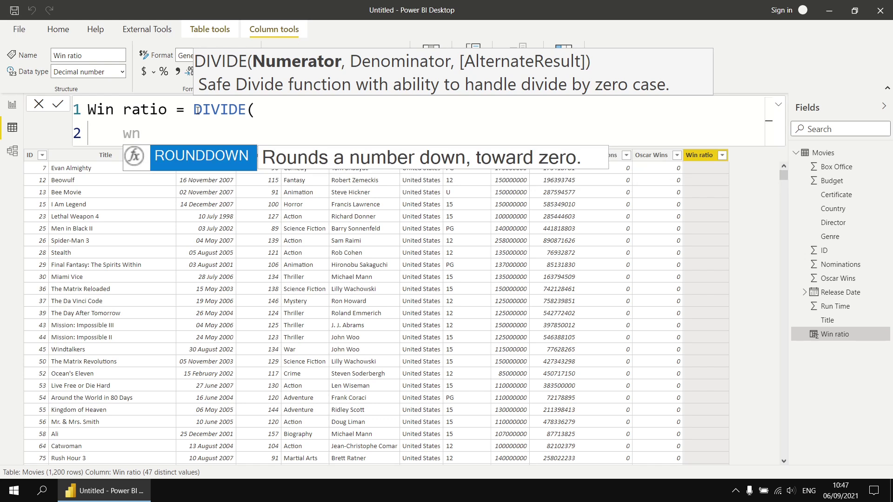
key(BackSpace)
text(in)
key(Tab)
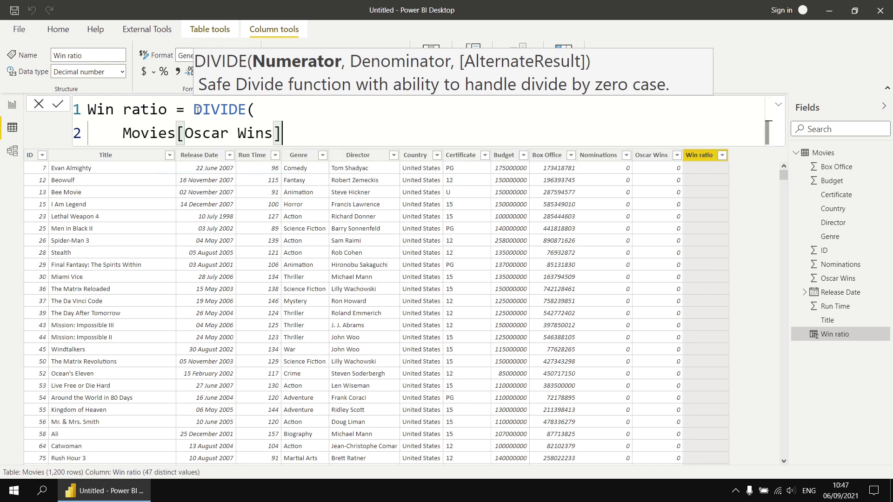
text(,)
key(shift+Return)
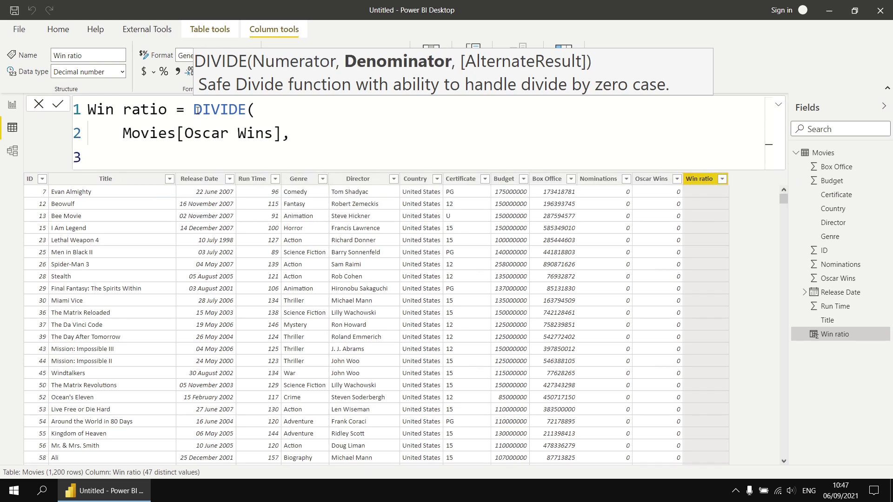
Step: Enter Movies[Nominations] as the denominator, close the DIVIDE function on its own line and apply the Win ratio formula
text(nom)
key(Tab)
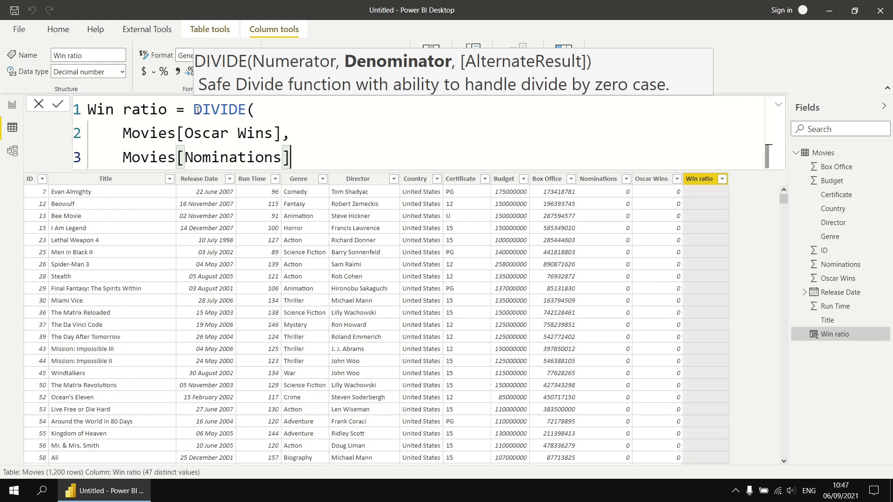
key(shift+Return)
text())
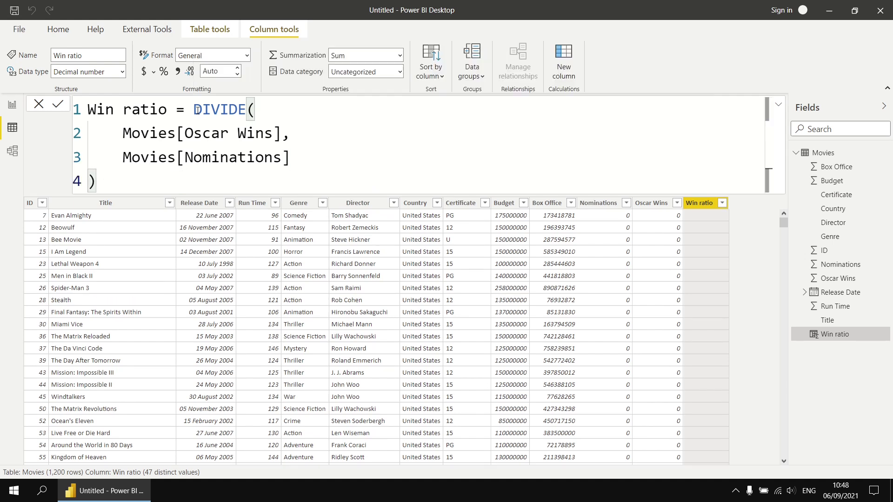
click(59, 105)
mouse_move(783, 224)
mouse_down()
mouse_move(786, 388)
mouse_move(782, 222)
mouse_up()
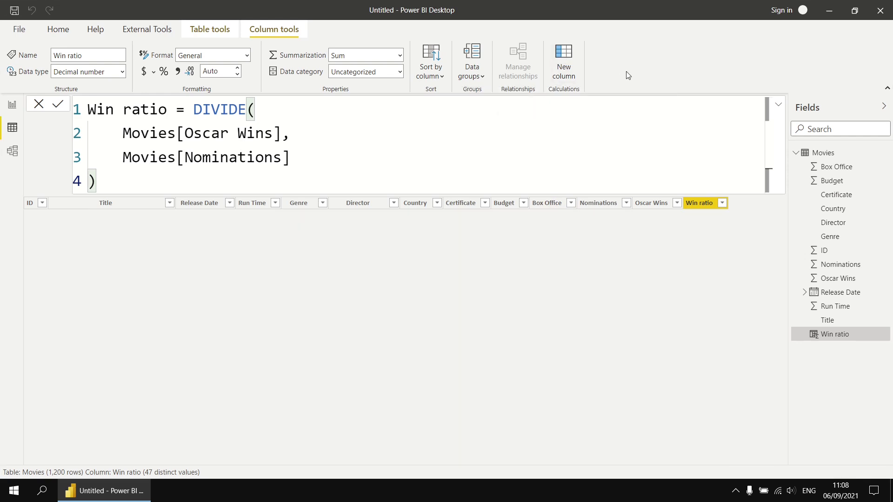
Step: Add a new calculated column to the Movies table named Profit margin and start its expression on a new line
text(Pro)
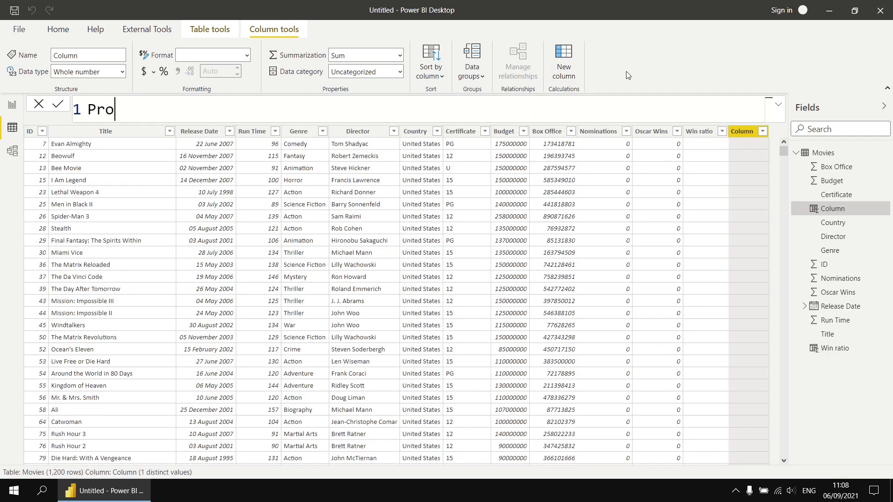
text(fit margin)
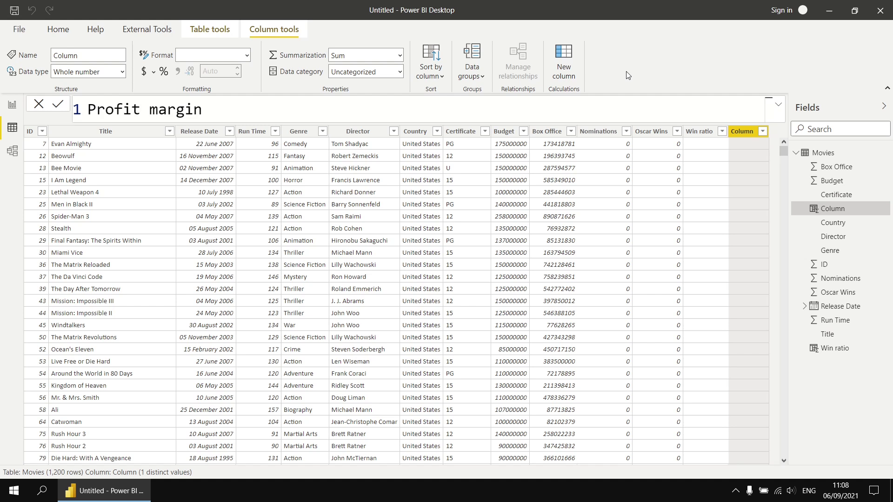
text( =)
key(shift+Return)
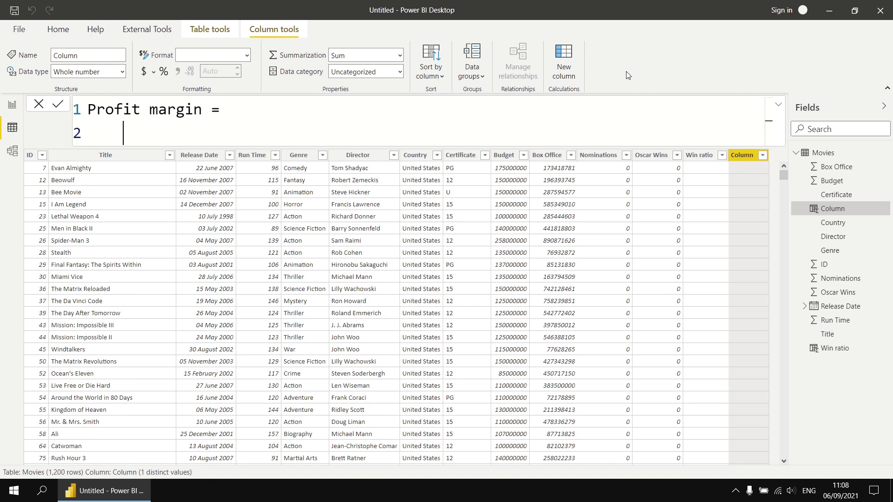
Step: Enter (Movies[Box Office] - Movies[Budget]) as the first part of the Profit margin expression
text((bo)
key(Tab)
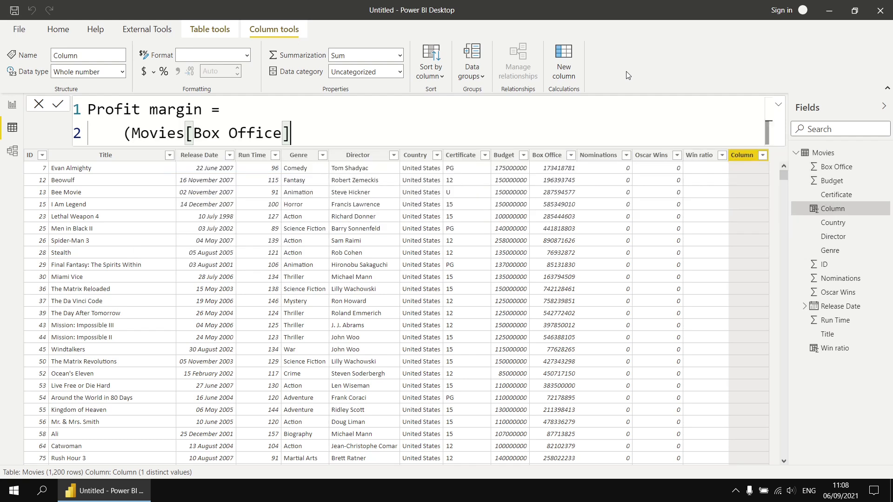
text(- bud)
key(Tab)
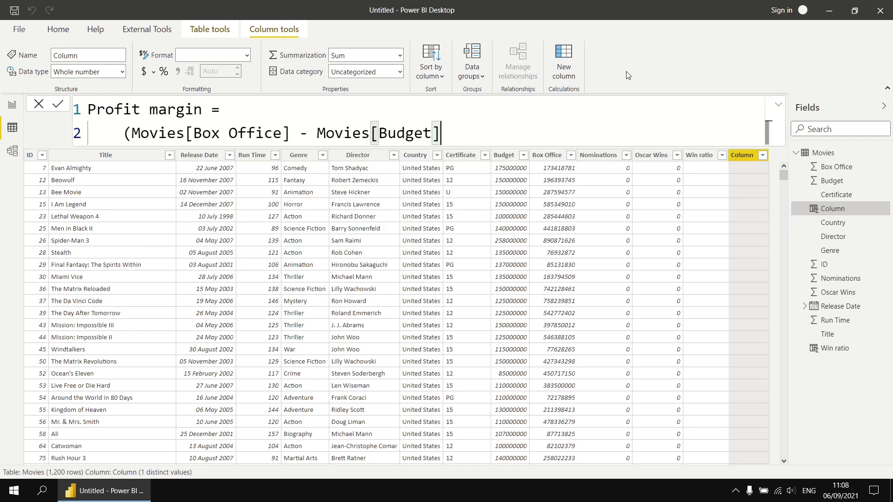
text())
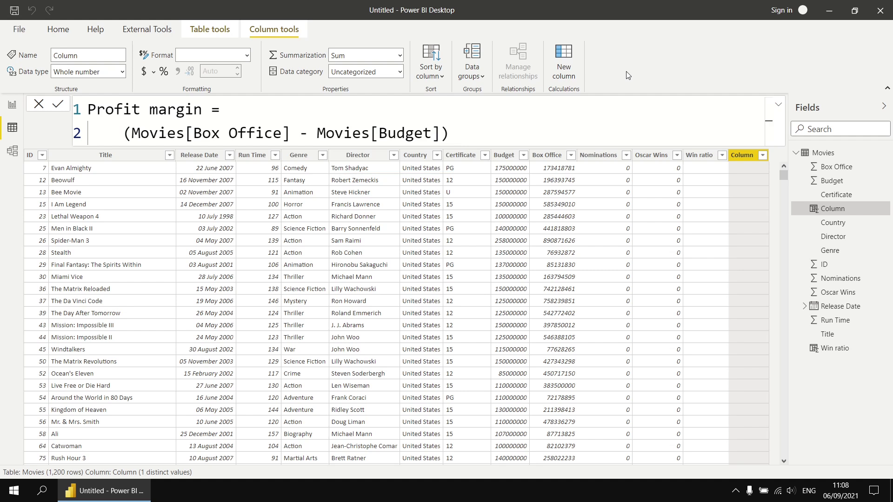
Step: Divide the bracketed difference by Movies[Box Office] on a new line, apply the formula and open the Profit margin column's filter list
text( /)
key(Home)
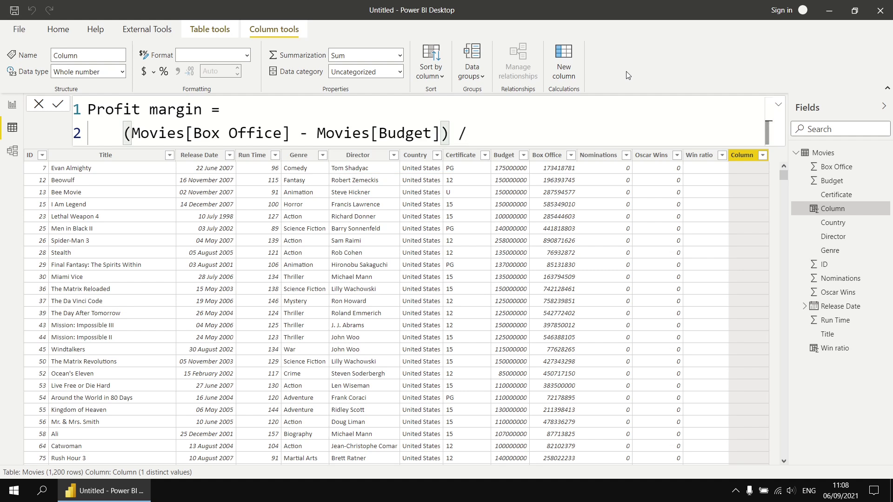
key(End)
key(shift+Return)
text(bo)
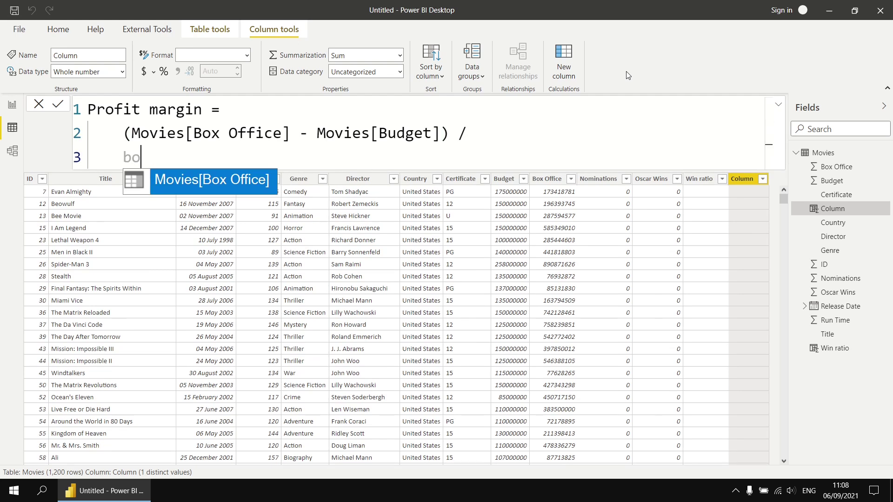
text(x)
key(Tab)
key(Return)
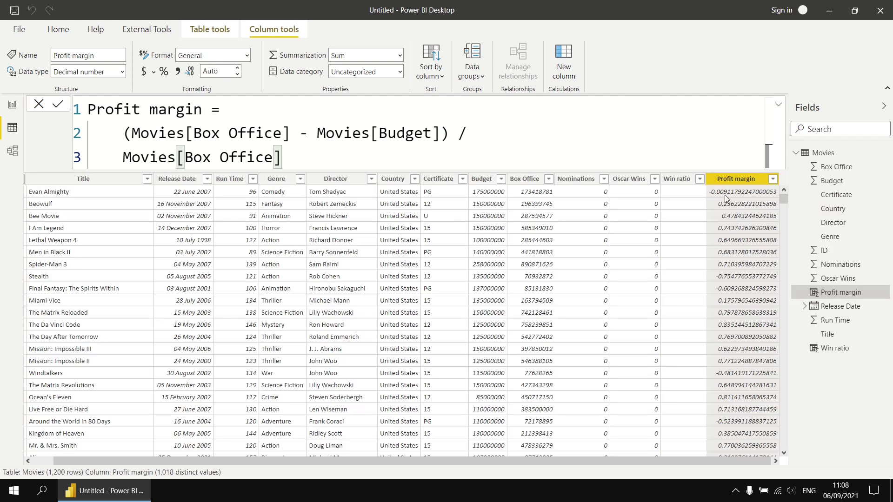
click(773, 180)
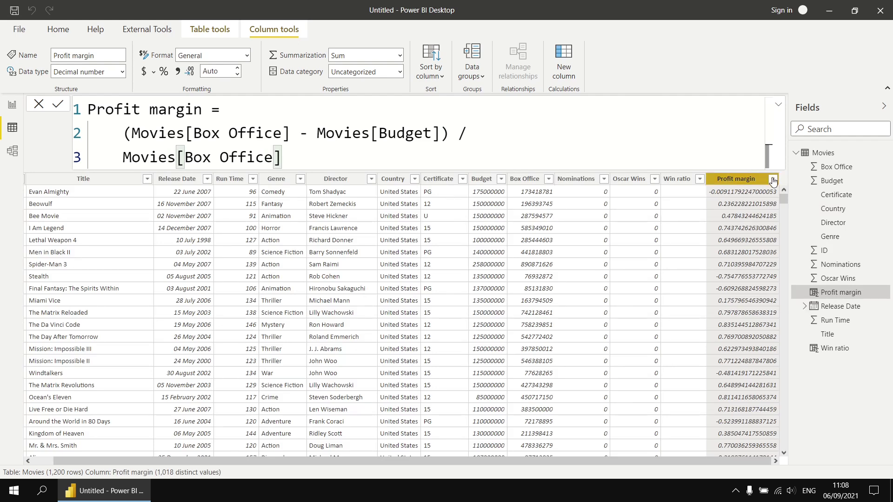
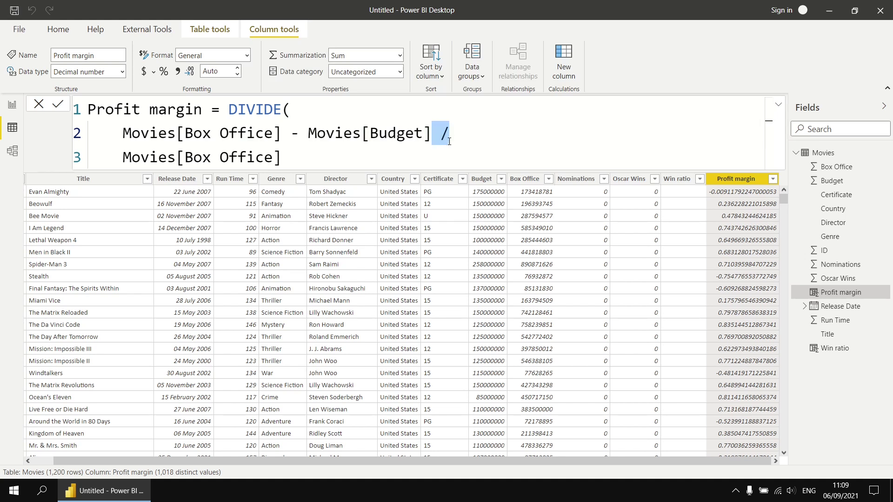
Step: Replace the division sign in the Profit margin DIVIDE function with a comma and close the function on a new line after Movies[Box Office]
text(,)
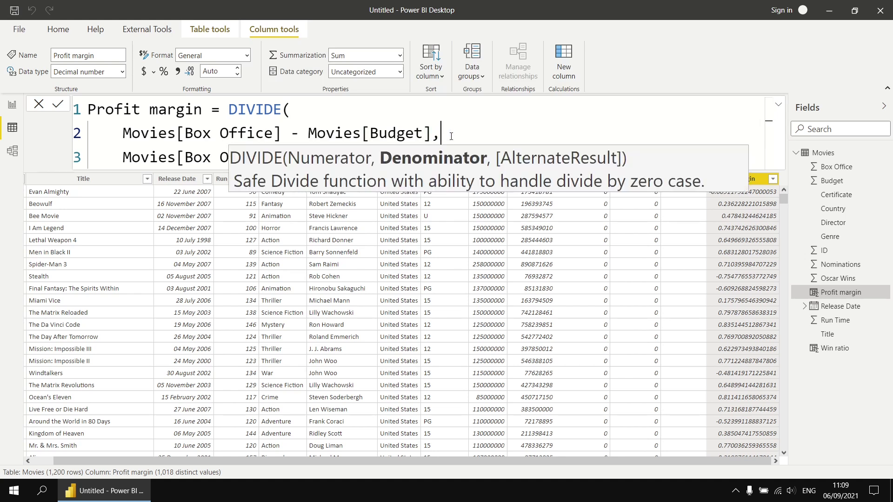
click(194, 164)
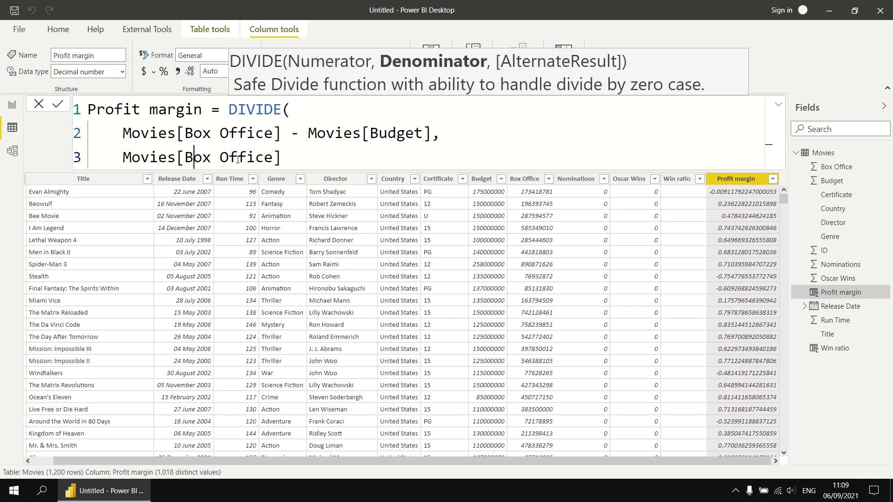
click(296, 157)
key(Return)
key(BackSpace)
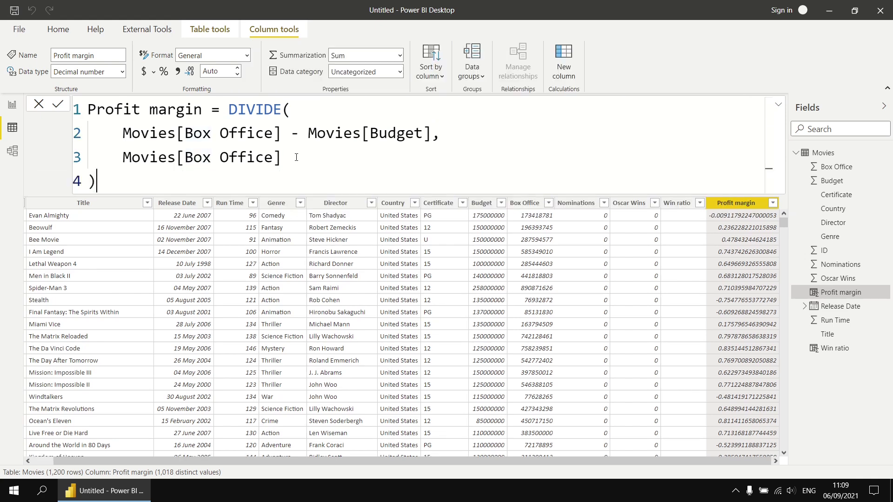
Step: Close and apply the Profit margin DIVIDE formula, and check the column's filter values and the rows with blank Budget or Box Office
text())
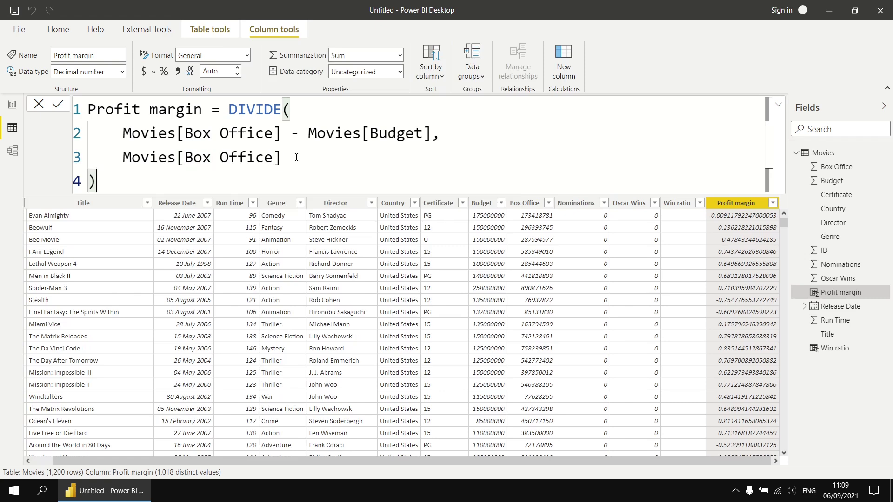
key(Return)
click(773, 205)
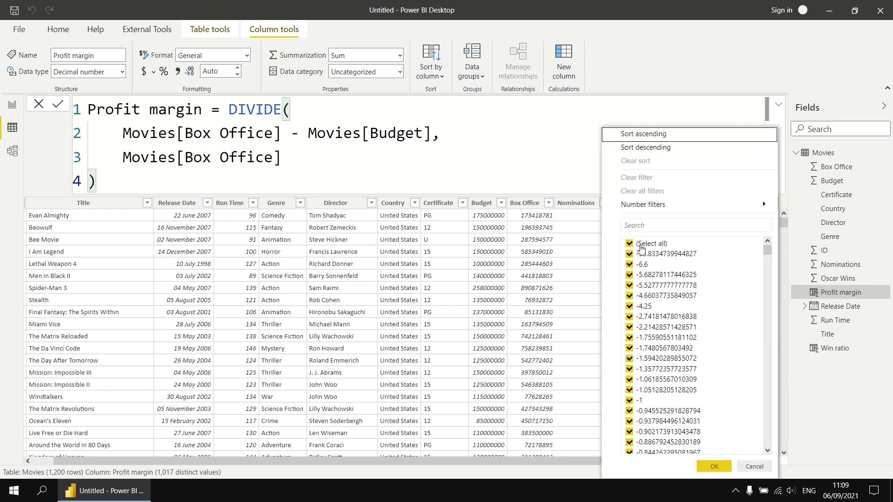
click(751, 466)
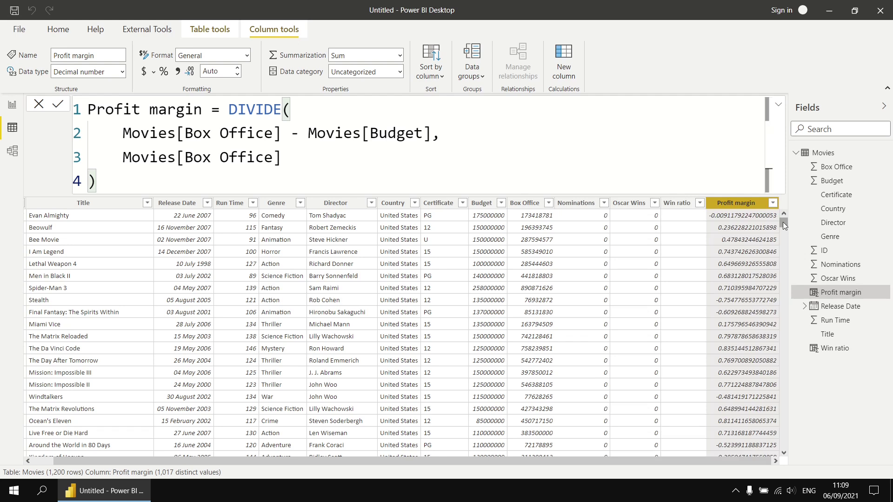
drag(783, 222, 783, 263)
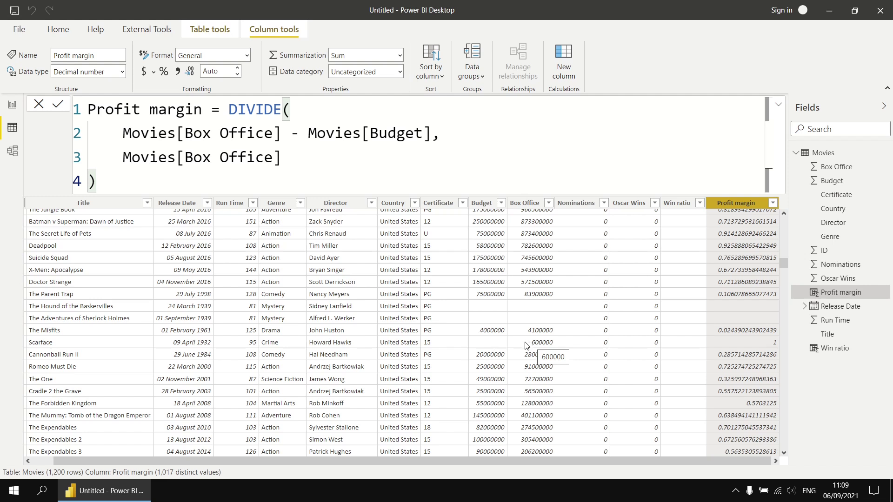
click(766, 343)
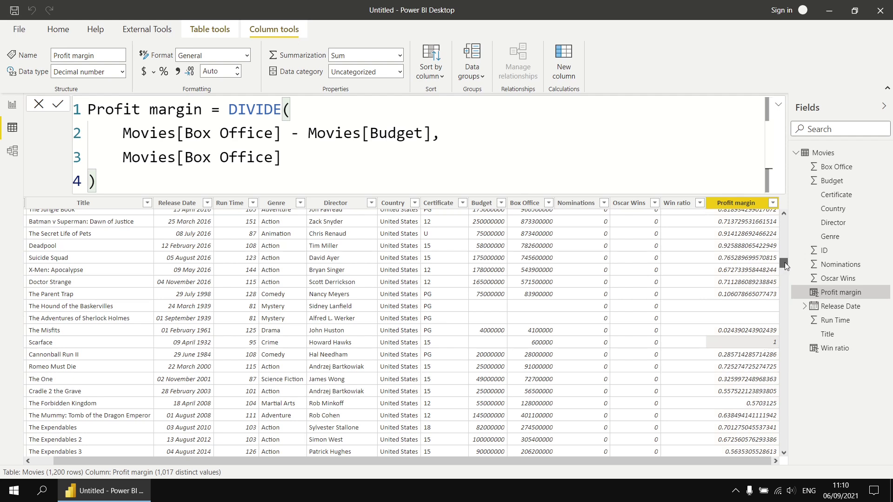
drag(786, 262, 295, 178)
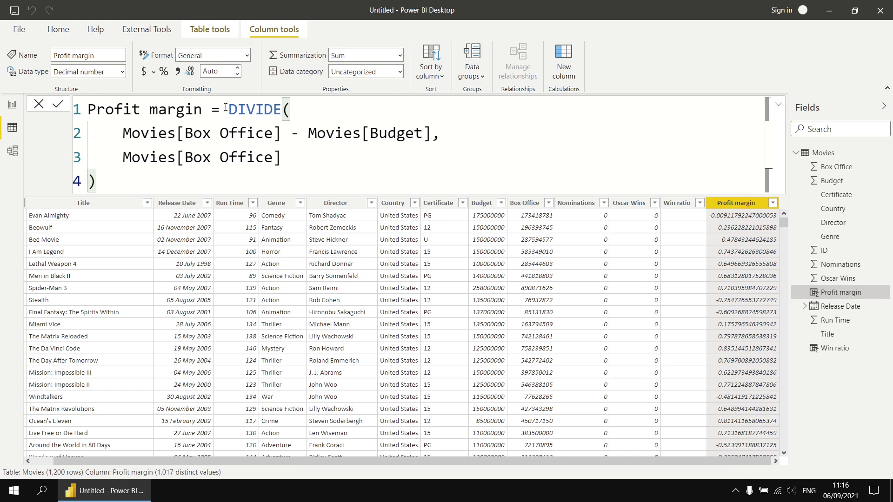
Step: Move the DIVIDE function of the Profit margin formula two lines down and indent the whole function one level
key(ctrl+Left)
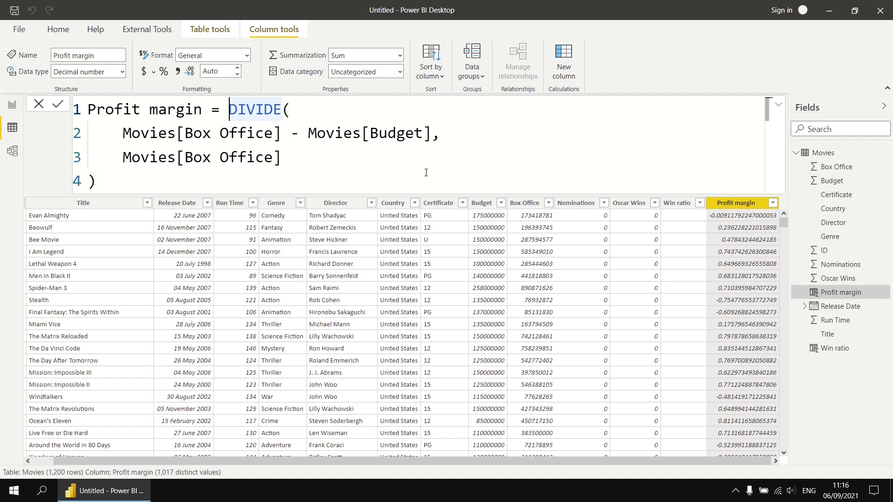
key(shift+Return)
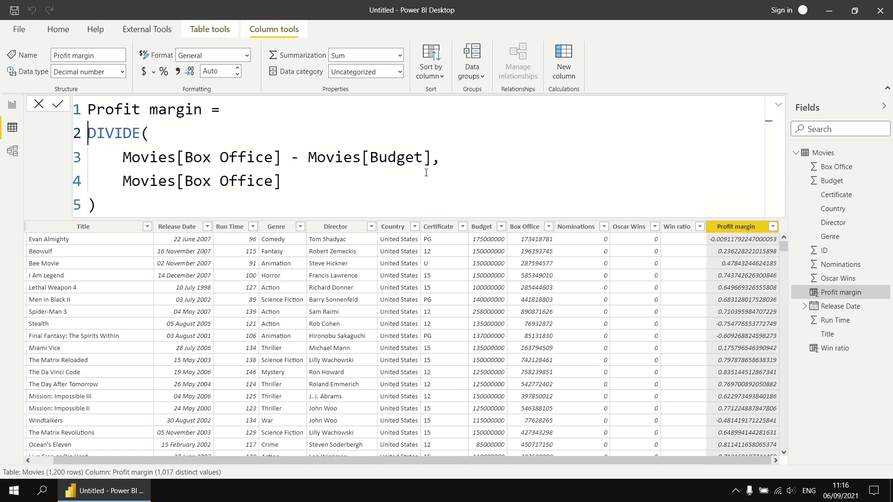
key(shift+Return)
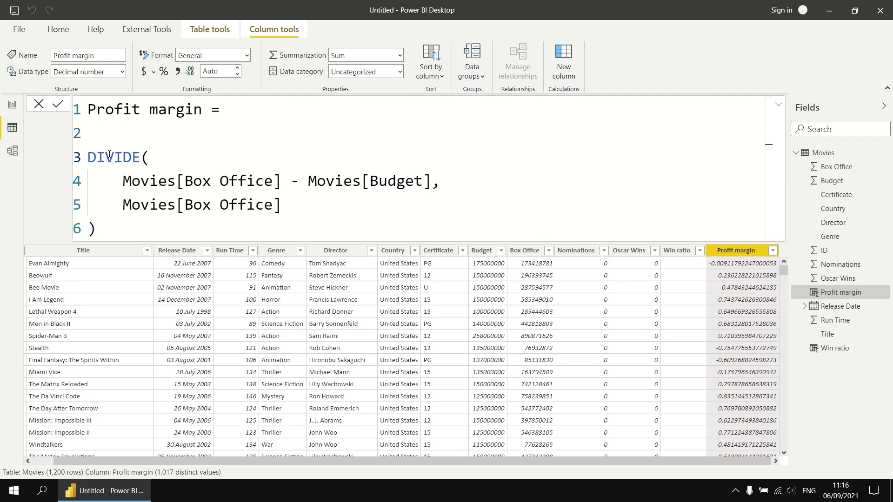
drag(106, 157, 102, 226)
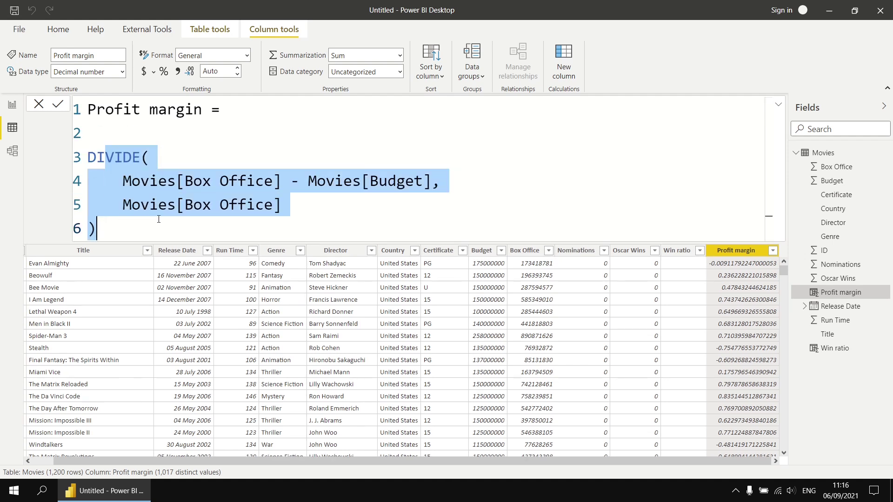
key(Tab)
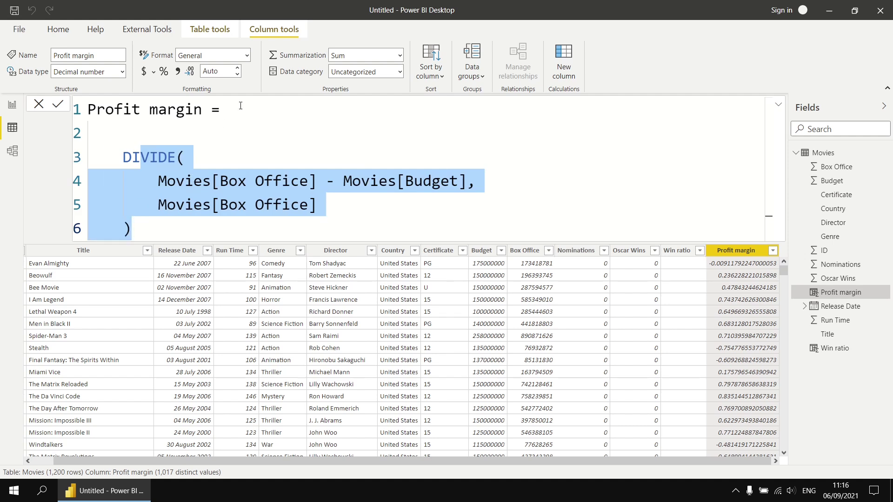
Step: Open an IF function after the Profit margin equals sign, with a nested NOT function on the following line
click(296, 138)
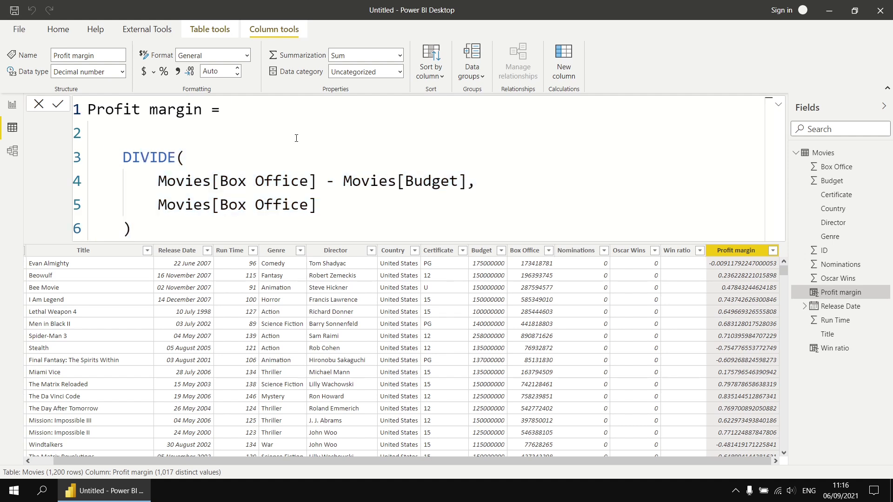
text(if)
key(Tab)
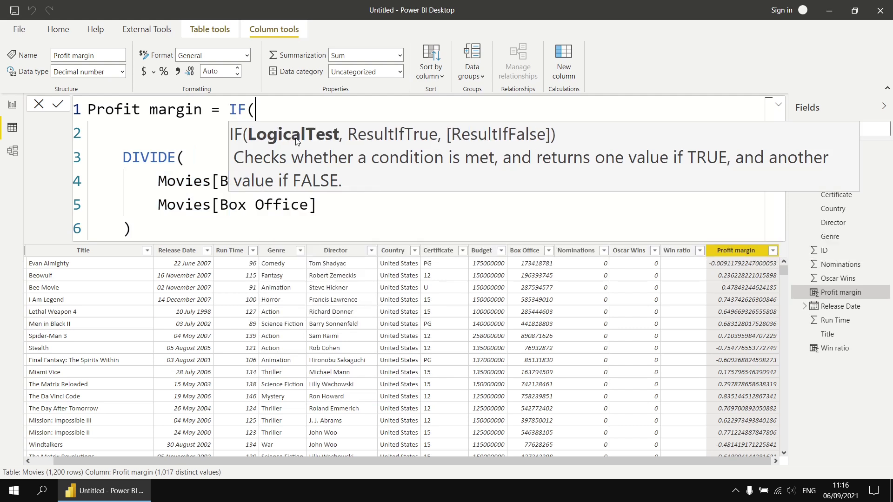
key(shift+Return)
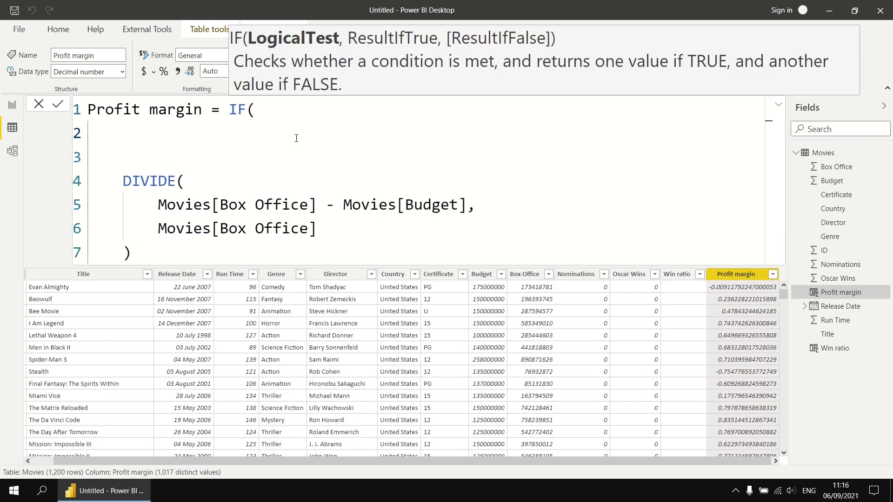
text(not)
key(Tab)
key(shift+Return)
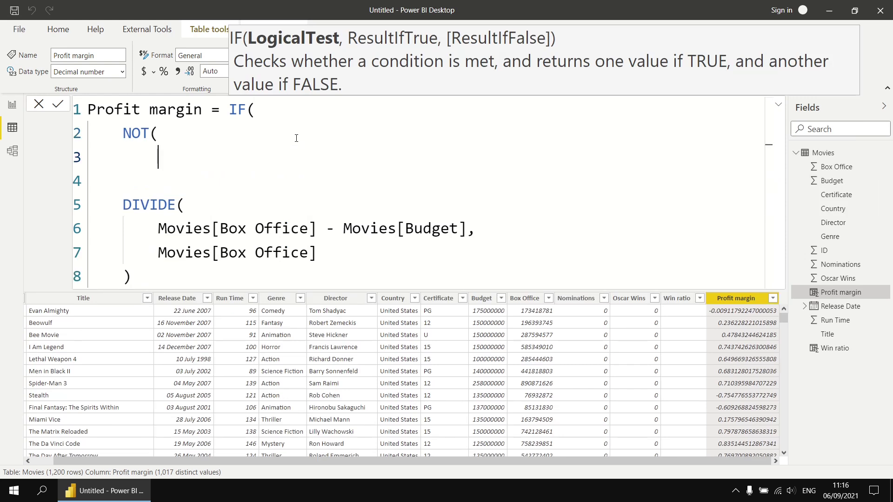
Step: Enter ISBLANK(Movies[Budget]) followed by the || operator as the first condition inside the NOT function
text(isb)
key(Tab)
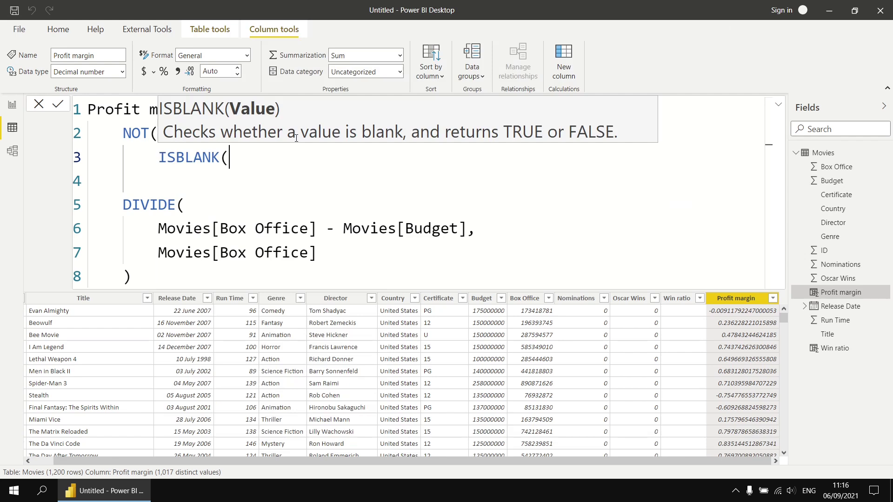
text(bu)
key(Tab)
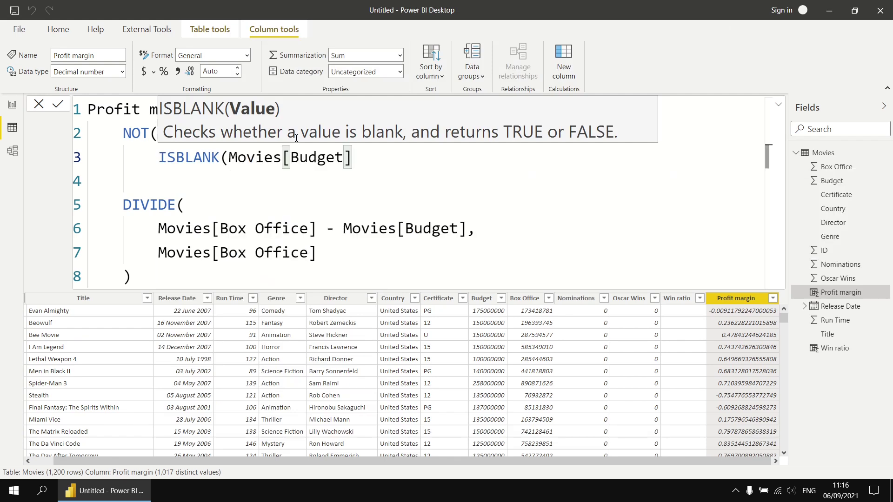
text() ||)
Step: Add ISBLANK(Movies[Box Office]) as the second condition and close the NOT function with a comma on the line before DIVIDE
text( isb)
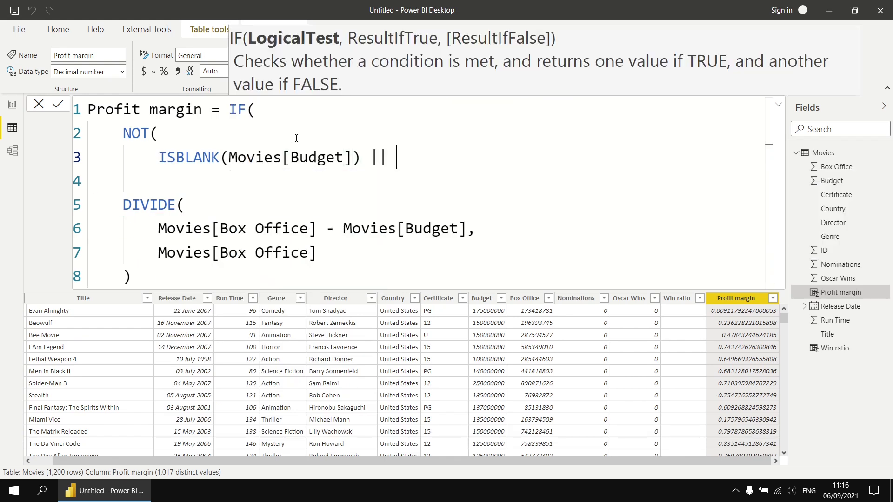
key(Tab)
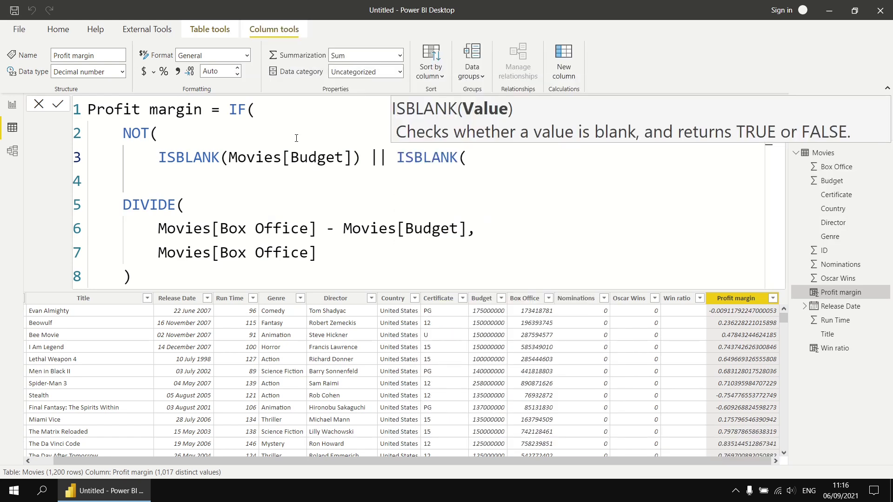
text(box)
key(Tab)
text())
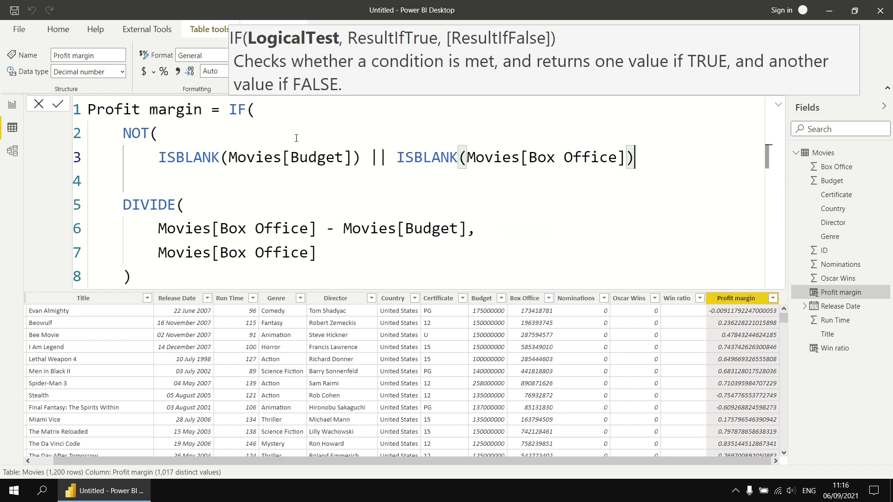
key(Down)
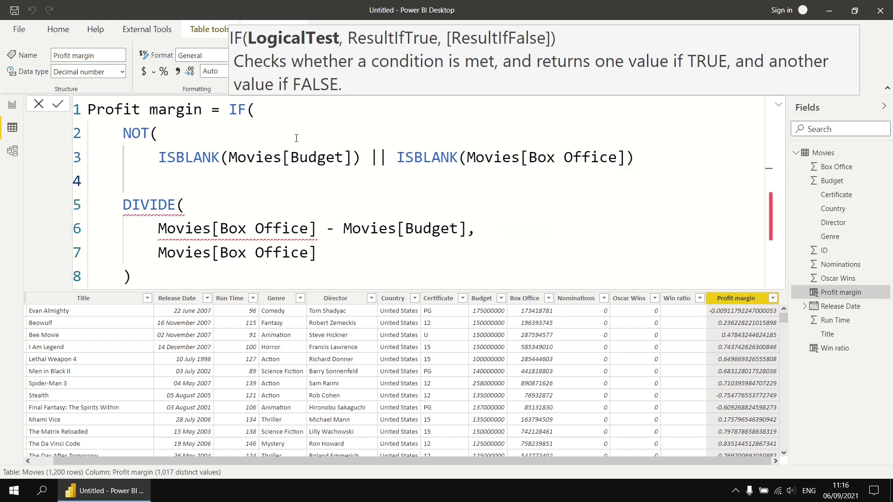
text(),)
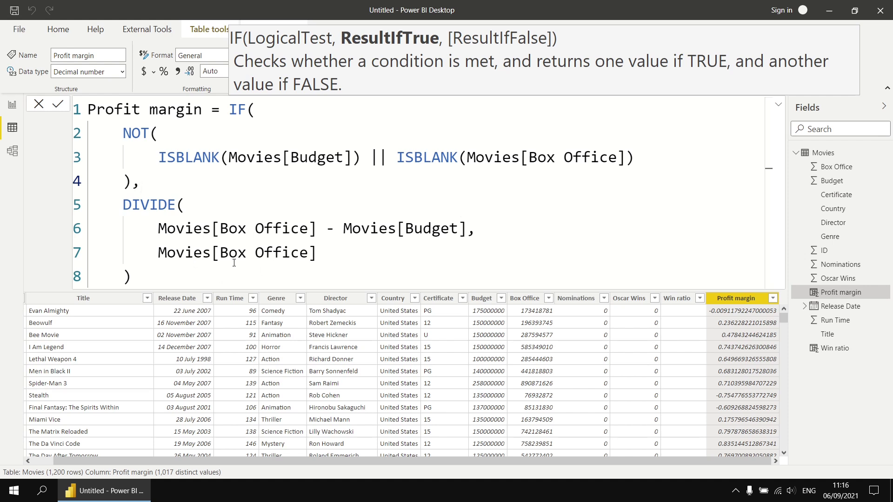
Step: Close the IF function on a new line after DIVIDE, apply the Profit margin formula and check the rows further down the table
click(255, 269)
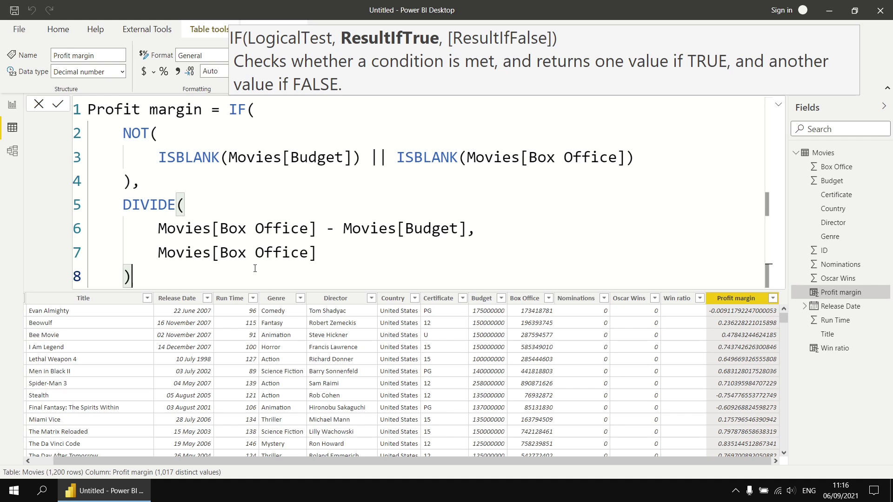
key(shift+Return)
text())
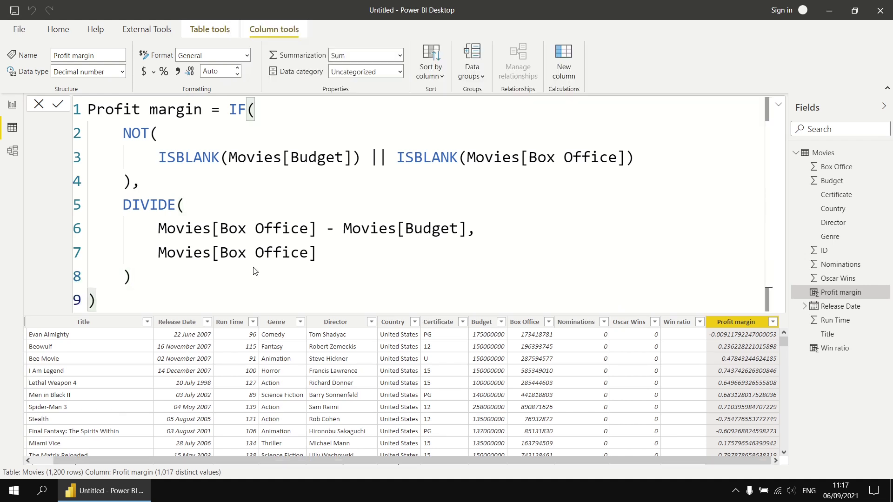
key(Return)
drag(784, 346, 782, 356)
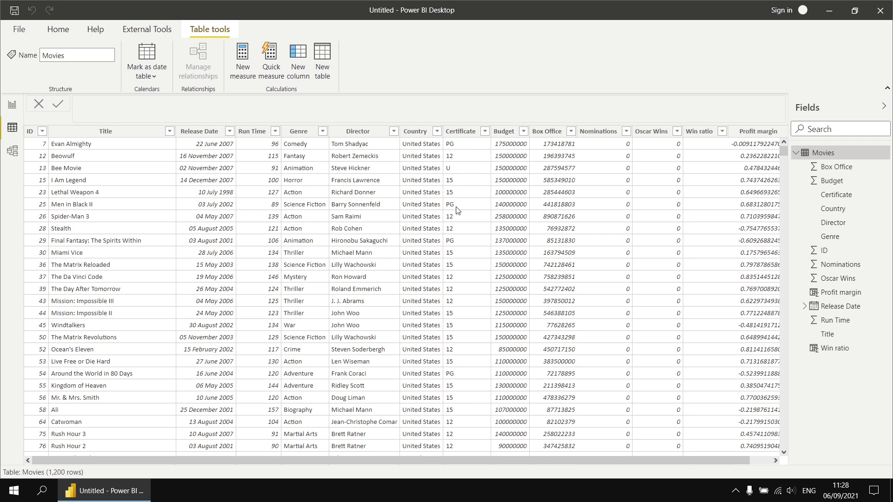
Step: Add a new calculated column to the Movies table named Runtime plus certificate
click(461, 132)
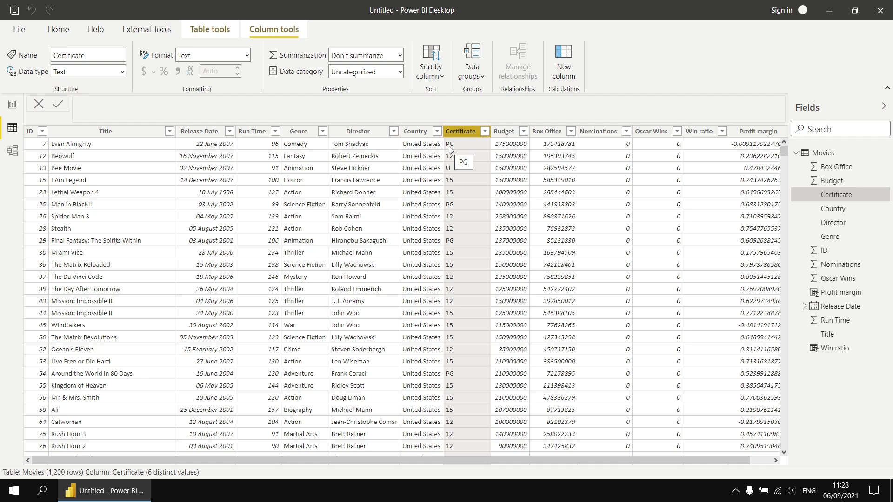
click(563, 56)
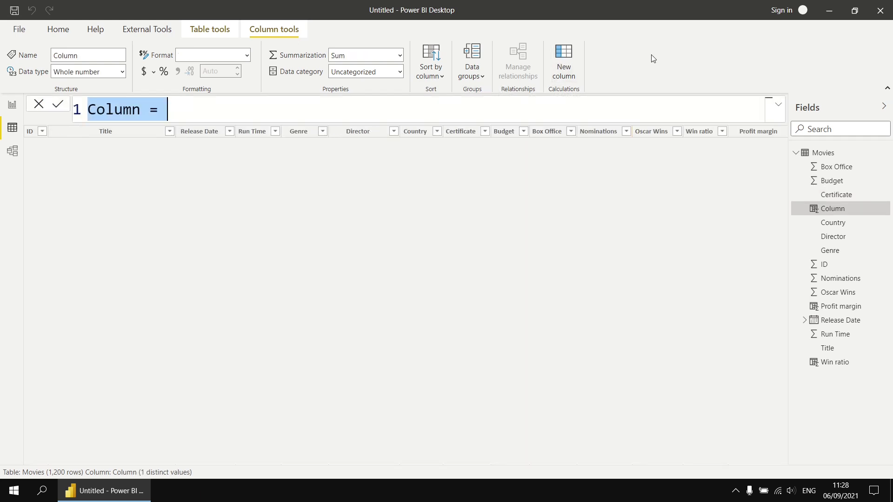
text(Runt)
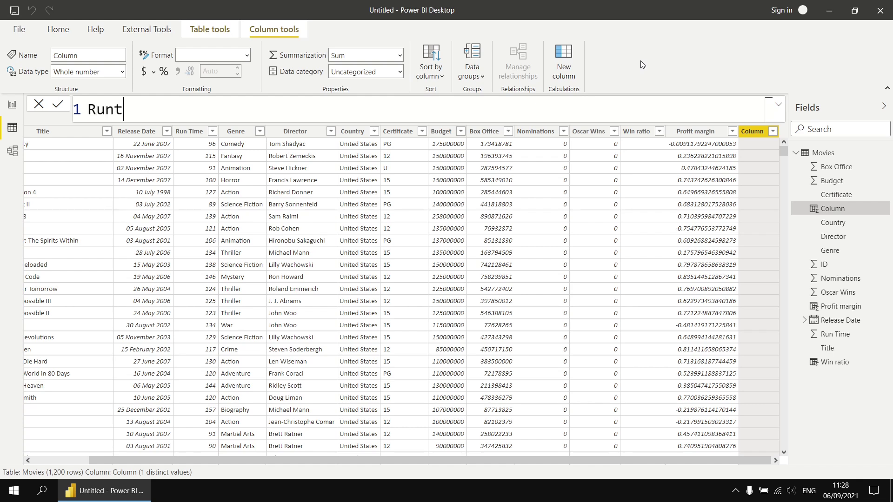
text(ime plu s certi)
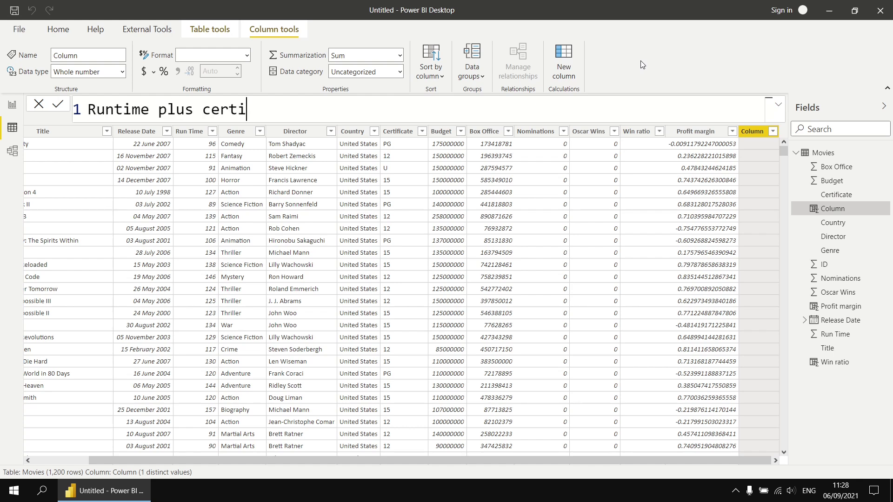
text(ficate = )
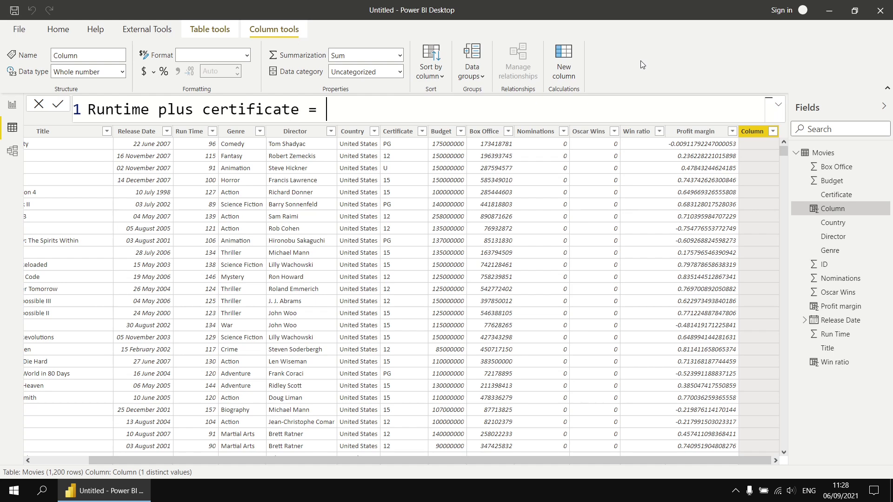
Step: Enter Movies[Run Time] + Movies[Certificate] as the Runtime plus certificate expression and apply it
text(run)
key(Tab)
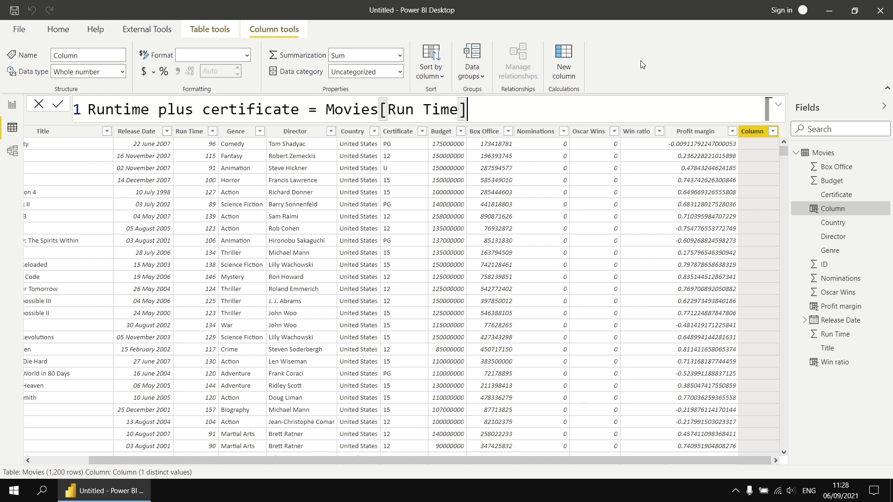
text(+ c)
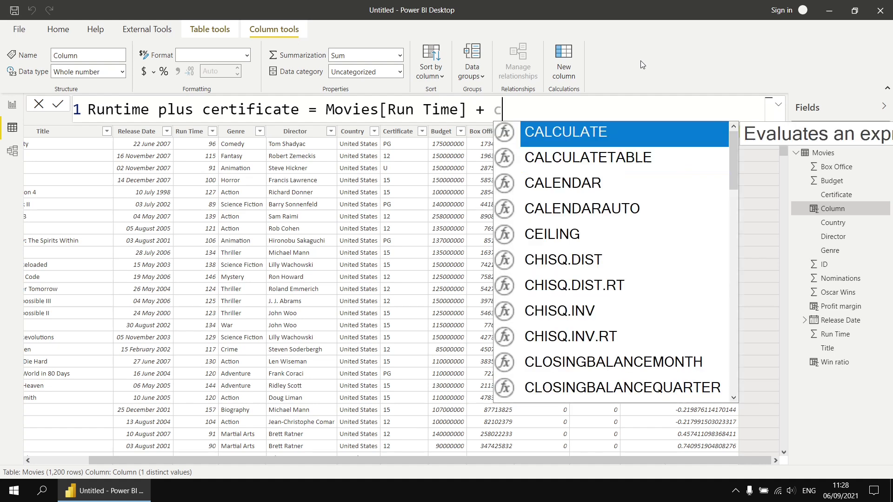
key(BackSpace)
text(Movies[Certificate])
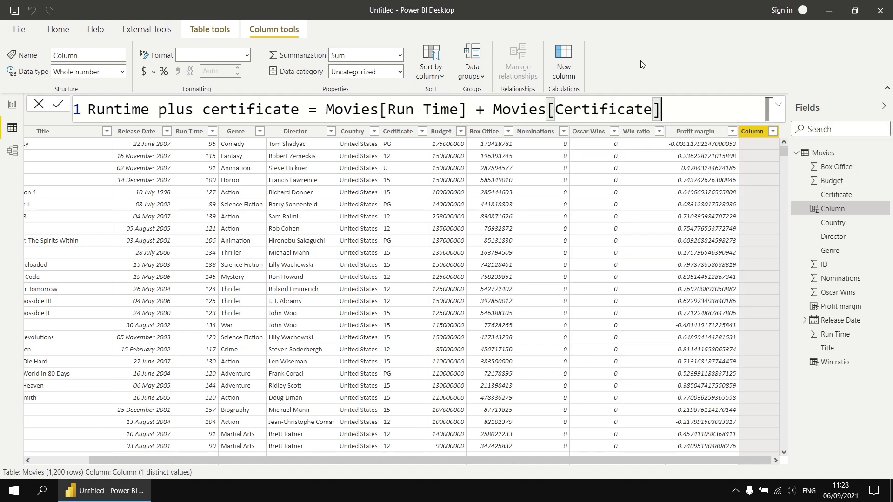
key(Return)
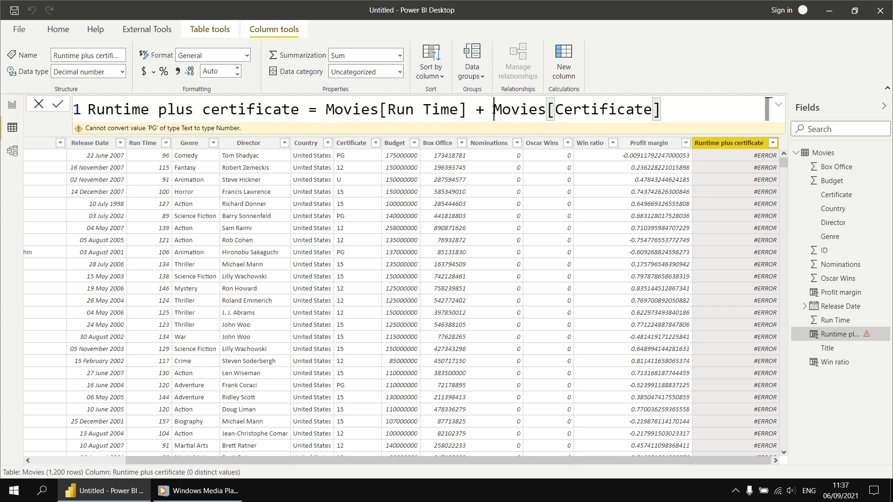
Step: Replace Movies[Run Time] + with VALUE around Movies[Certificate] in the Runtime plus certificate formula and apply it
drag(493, 109, 333, 113)
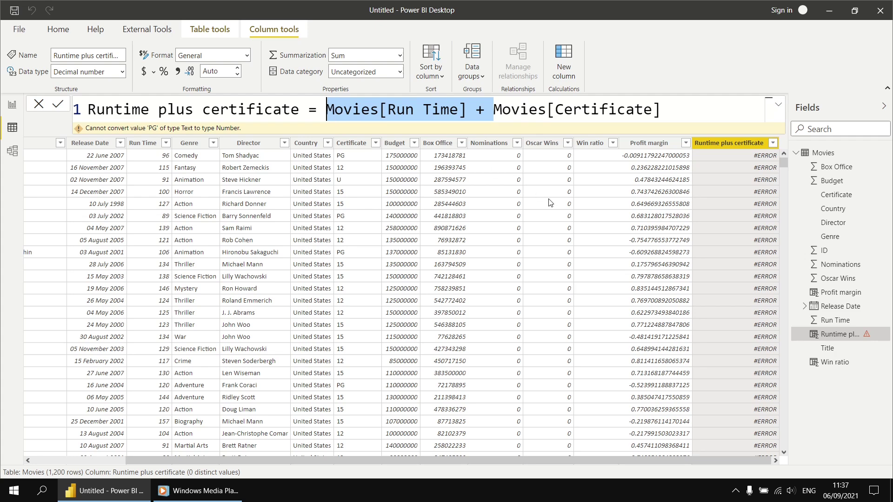
text(VALUE)
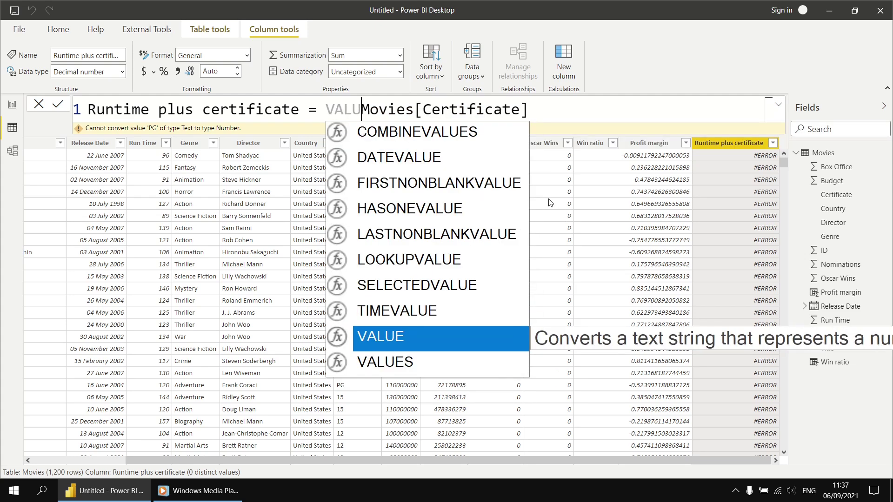
text(()
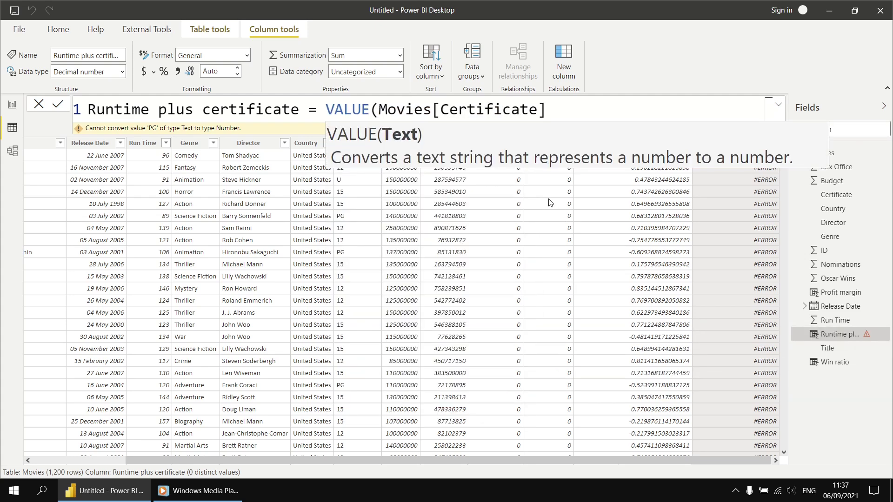
click(562, 112)
text())
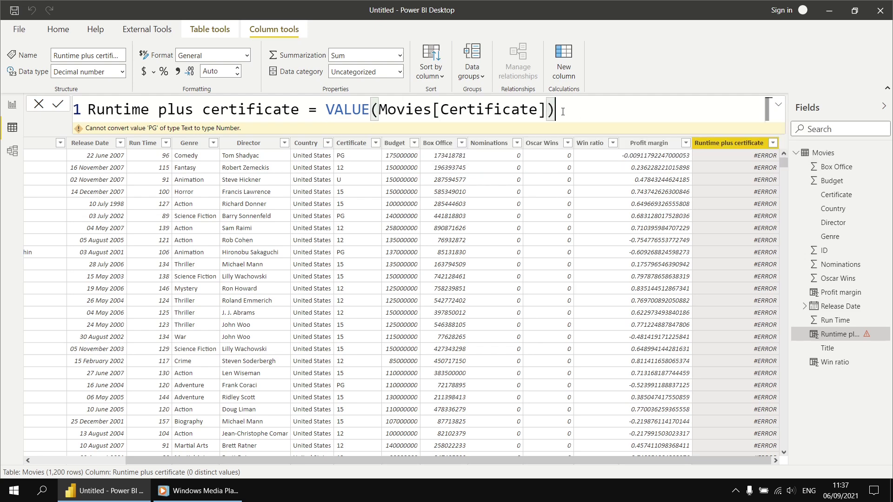
key(Return)
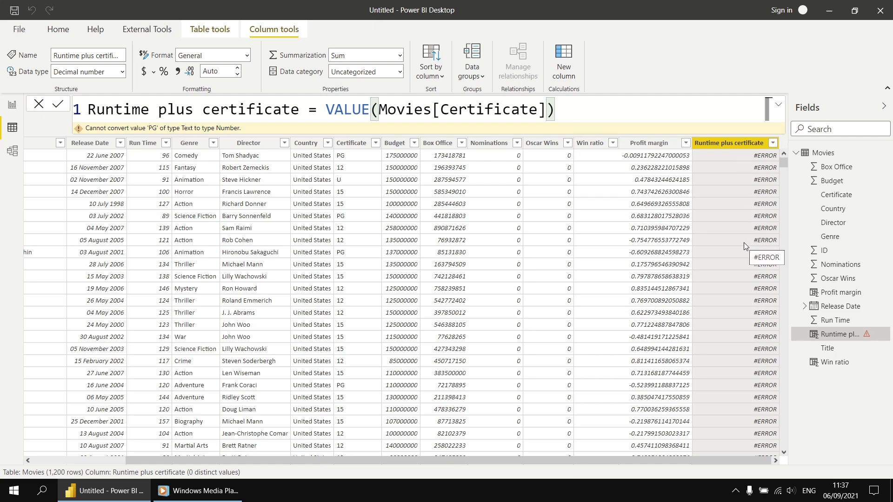
Step: Insert an IFERROR function in front of VALUE and move the VALUE expression onto its own line
double_click(332, 108)
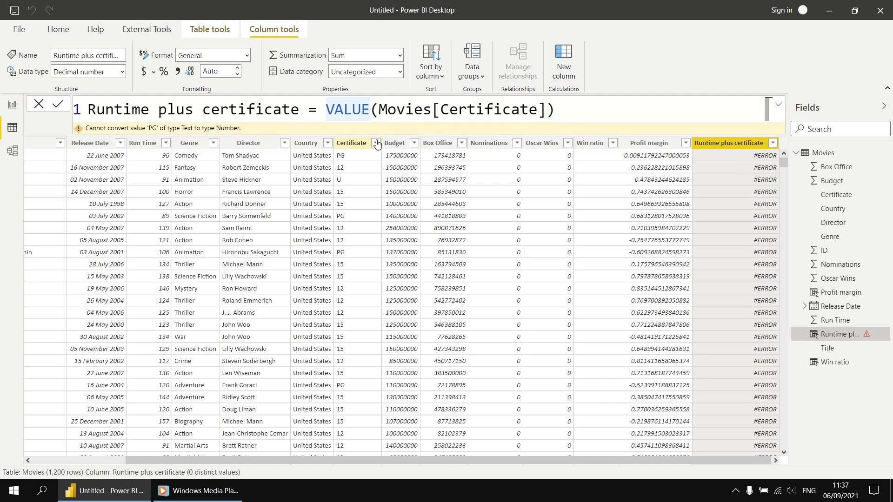
key(Left)
text(ife)
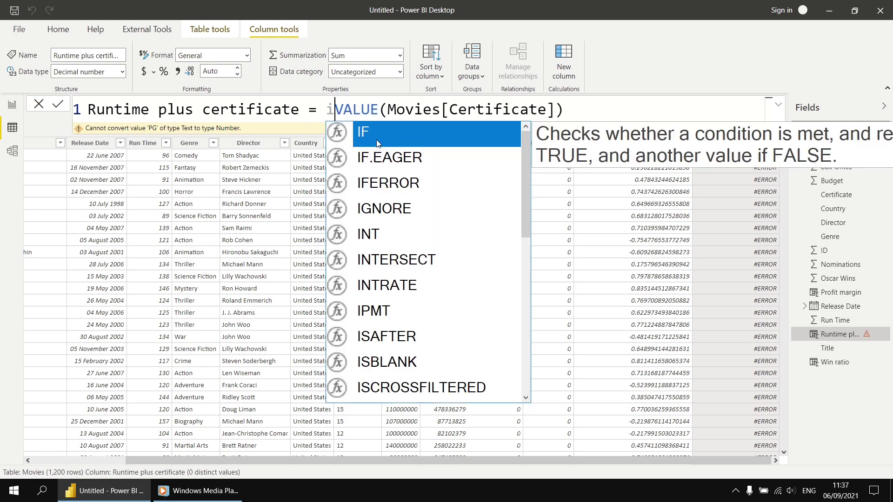
key(Tab)
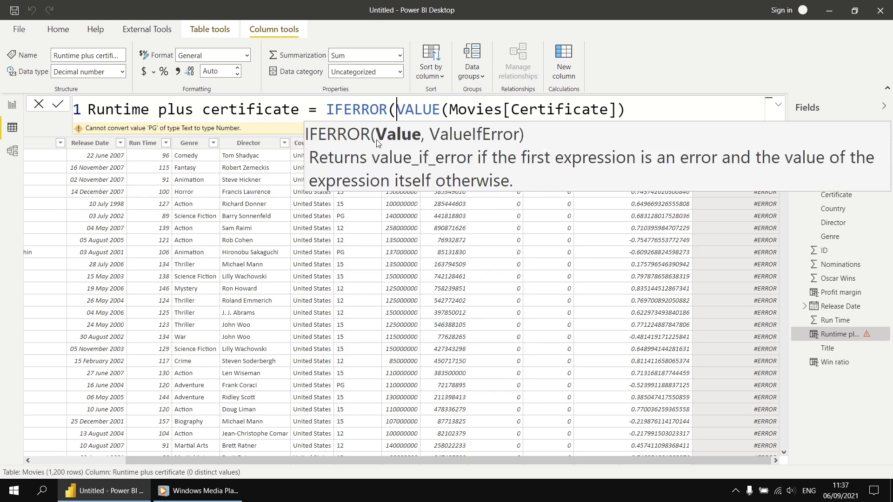
key(shift+Return)
Step: Add BLANK() as the IFERROR fallback on a new line, close the function and apply the formula
click(358, 132)
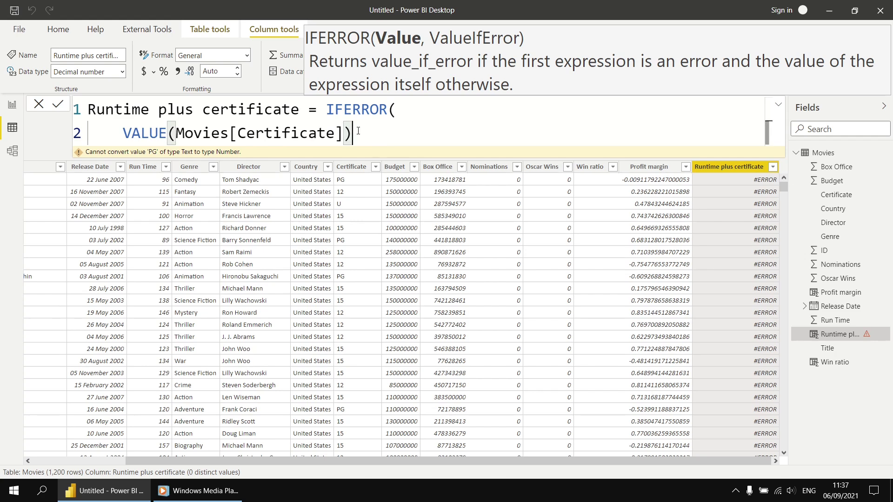
text(,)
key(shift+Return)
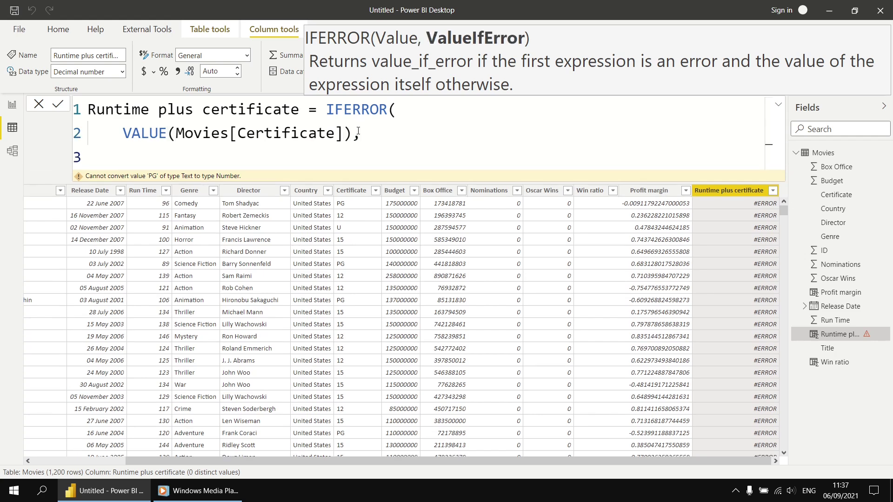
text(Blank)
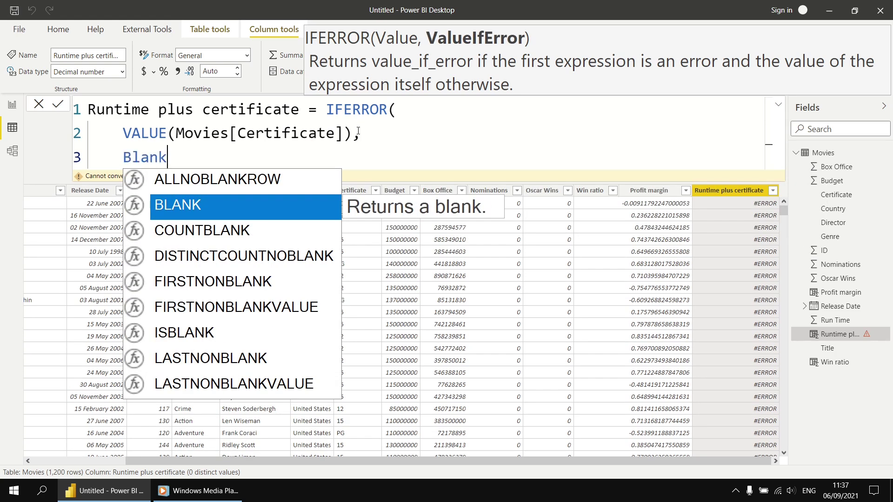
key(Tab)
text())
key(shift+Return)
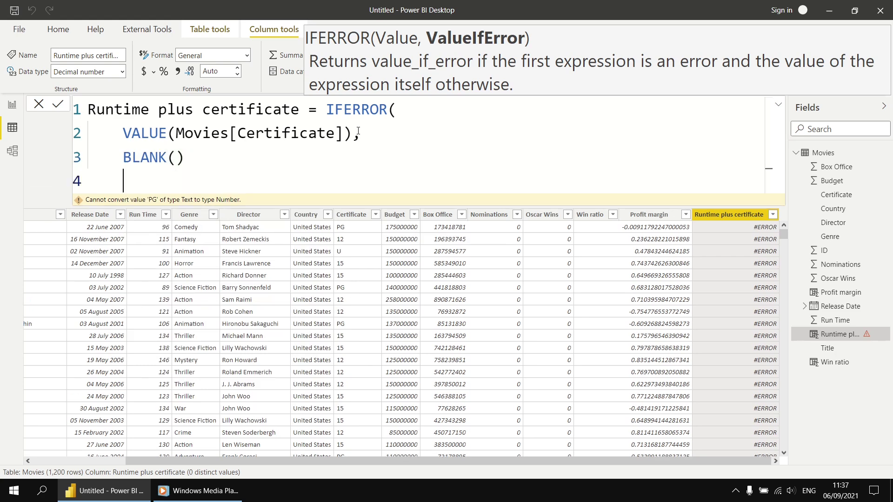
text())
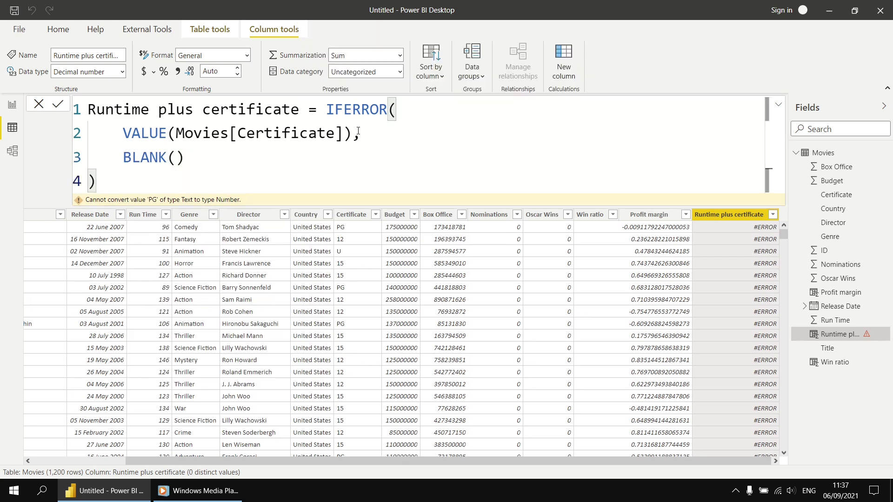
click(58, 105)
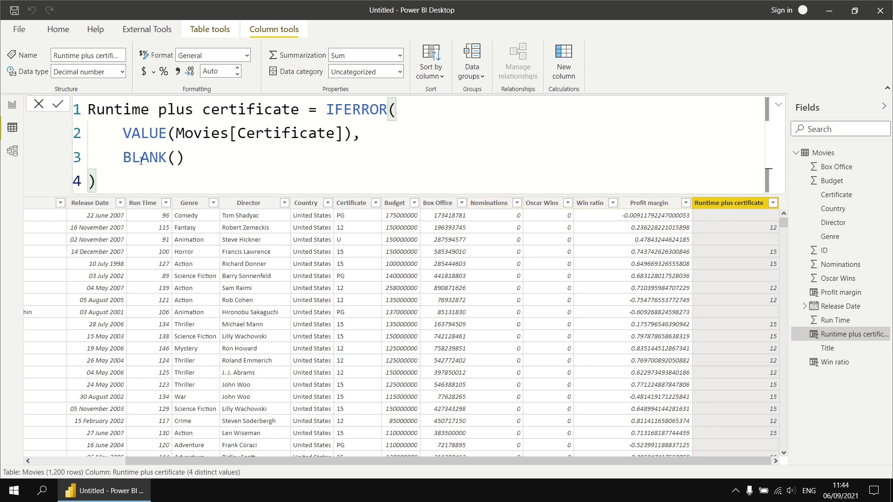
Step: Replace the BLANK() fallback in IFERROR with 10 and apply the formula
drag(123, 158, 183, 159)
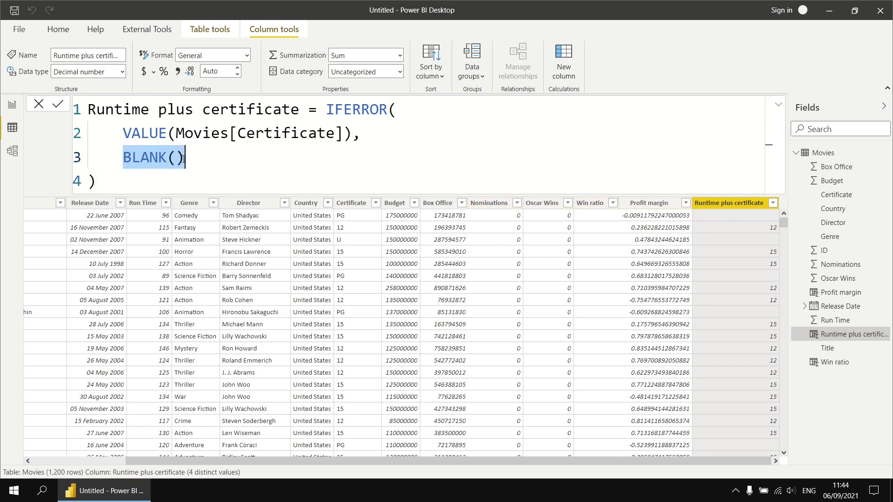
text(10)
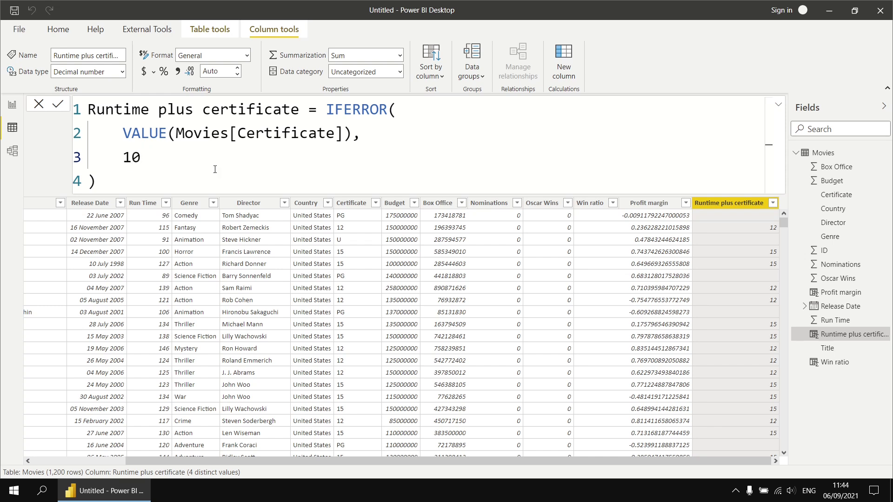
key(Return)
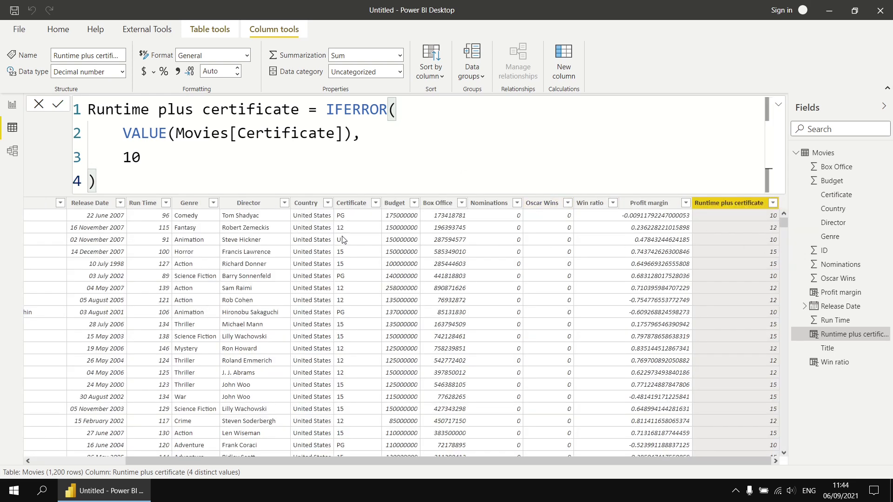
Step: Add Movies[Run Time] + in front of IFERROR in the Runtime plus certificate formula and apply it
click(317, 106)
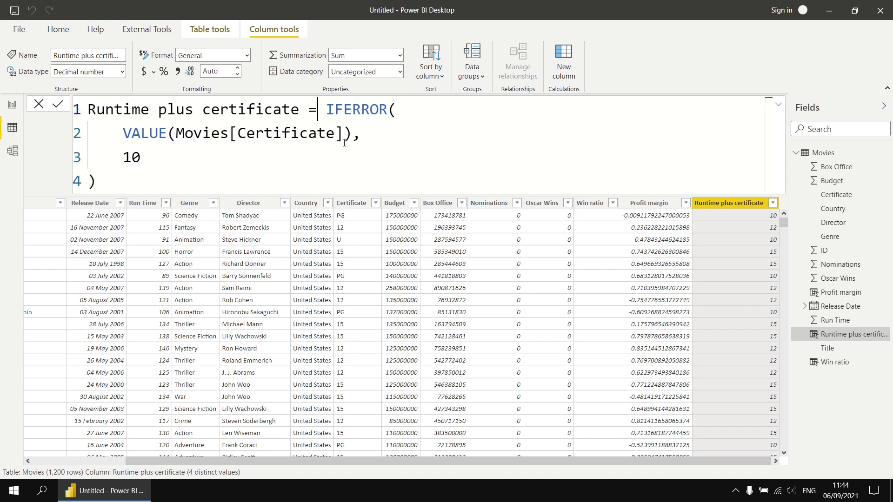
text(runt)
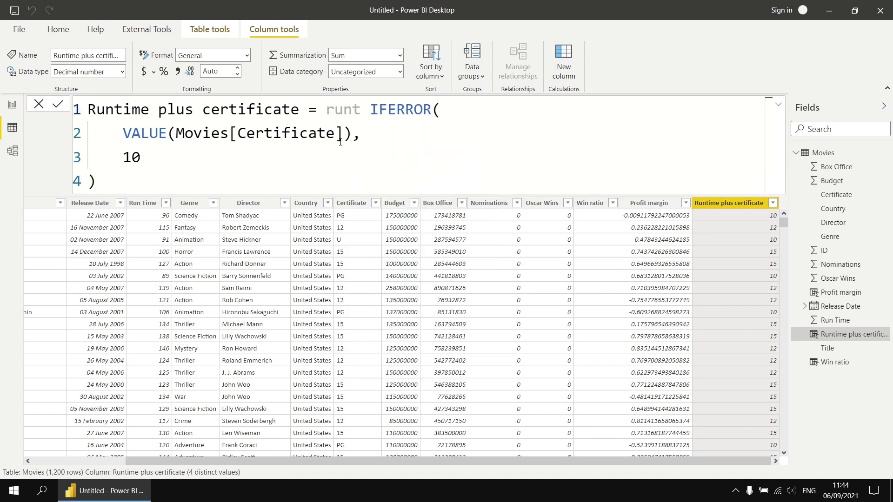
key(Tab)
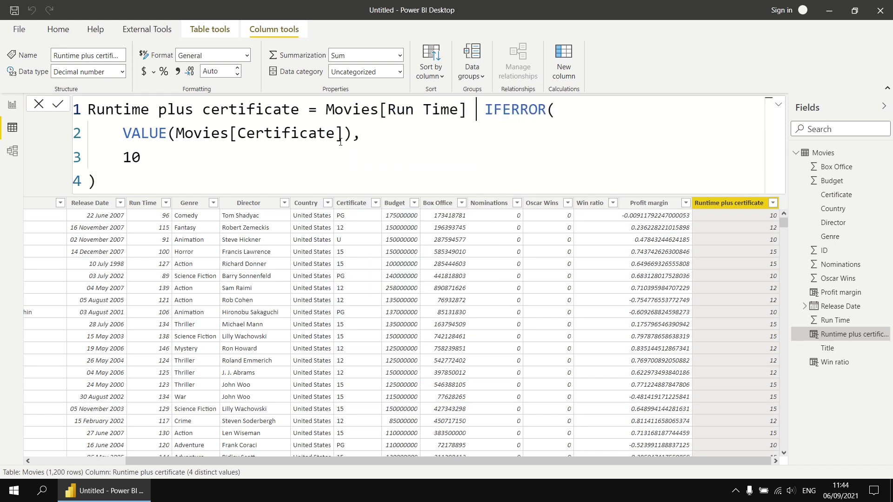
text(+)
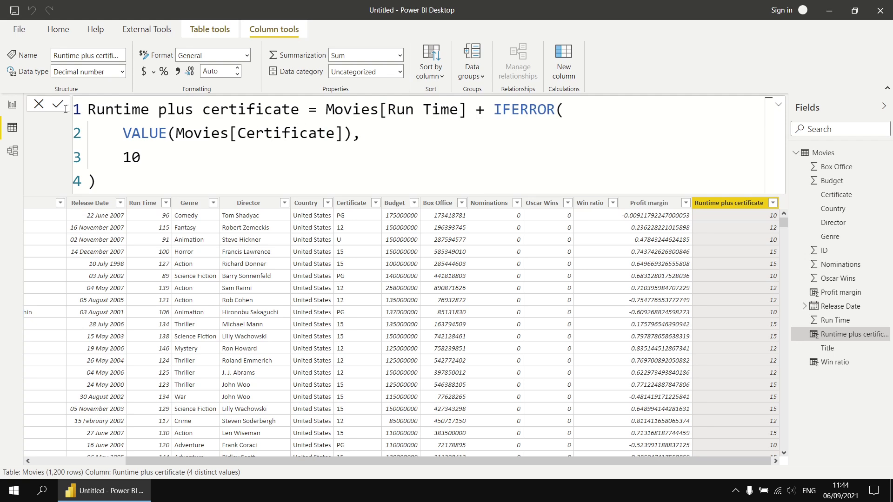
click(57, 103)
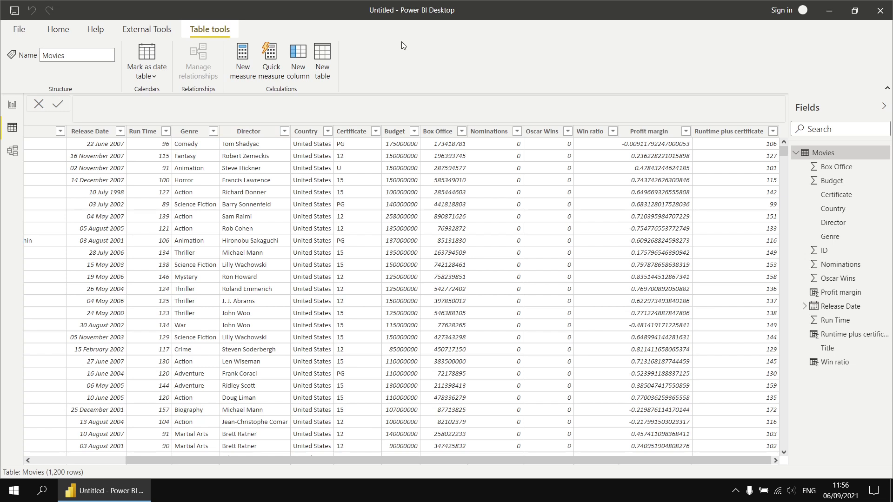
Step: Add a new calculated column named First name to the Movies table and begin its expression with a FIND function
click(297, 57)
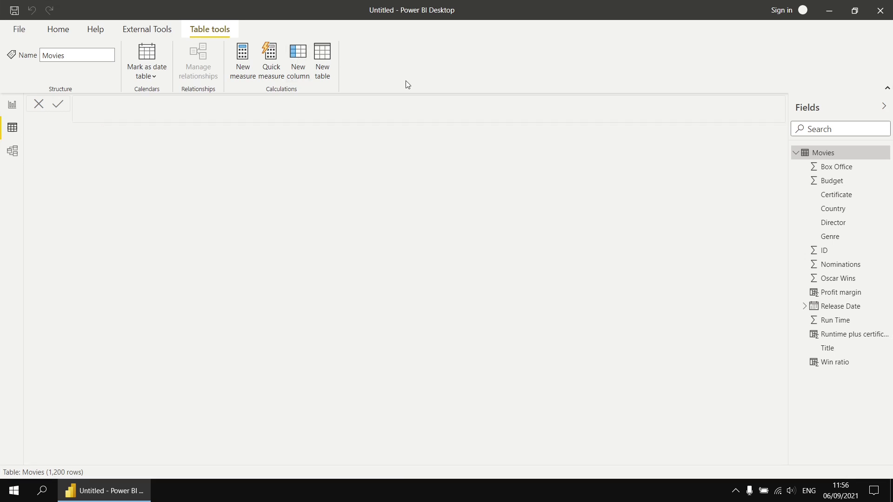
text(F)
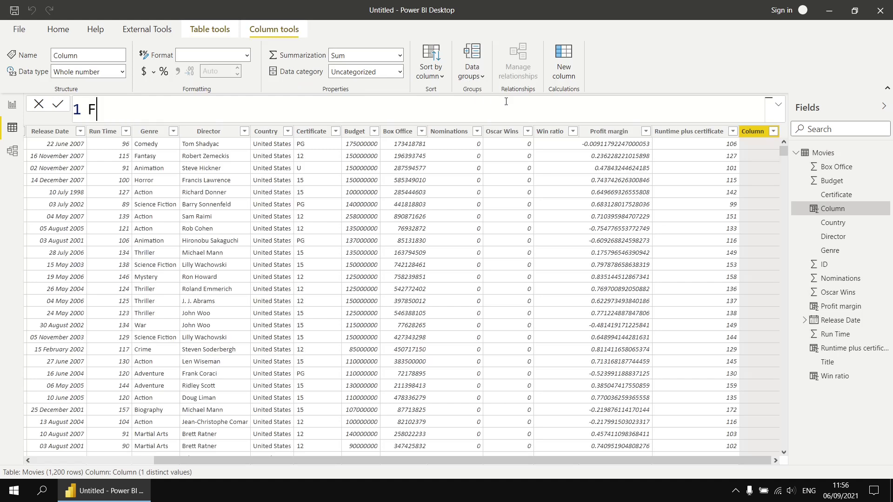
text(irst name )
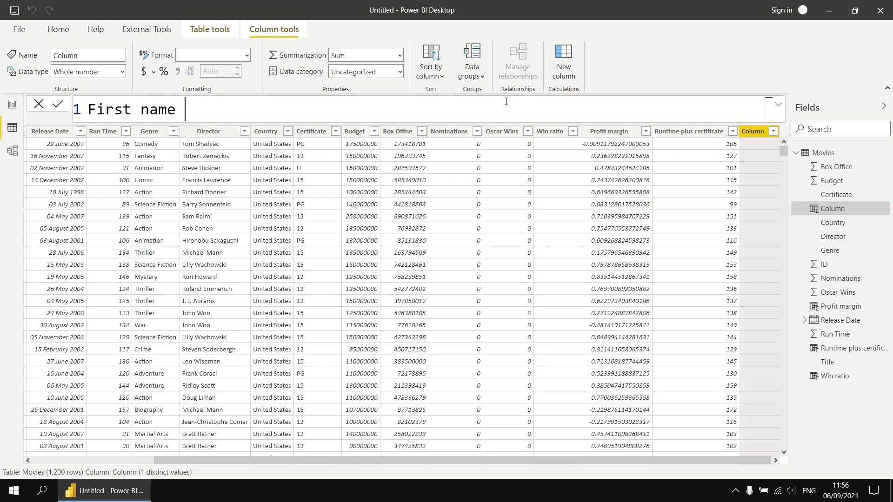
text(= find)
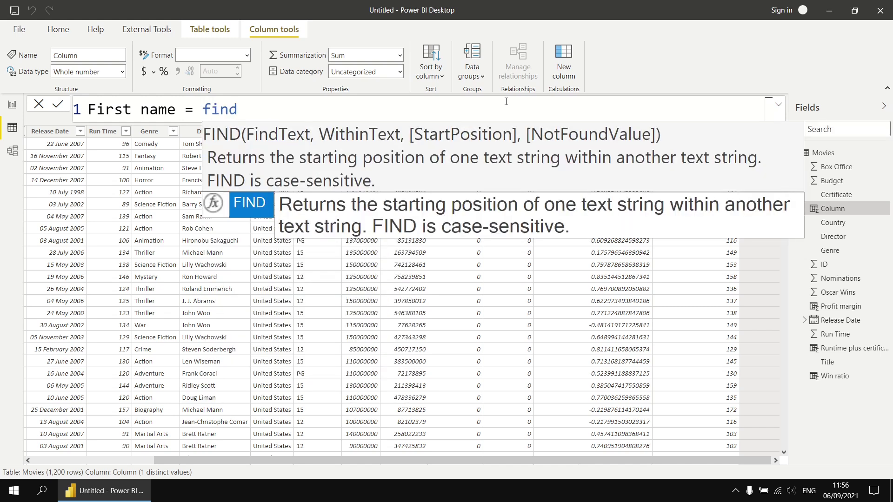
key(Tab)
key(shift+Return)
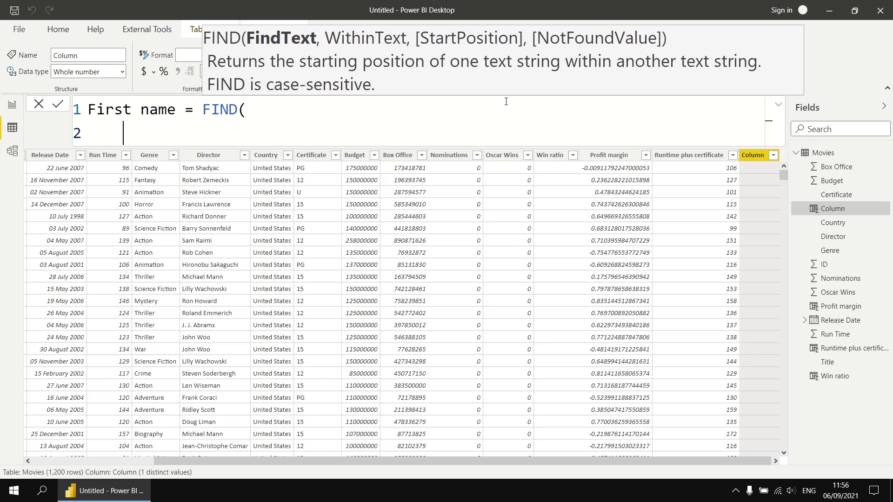
Step: Have FIND look for a space " " within Movies[Director], with each argument on its own line, close it and apply the formula
text(" ",)
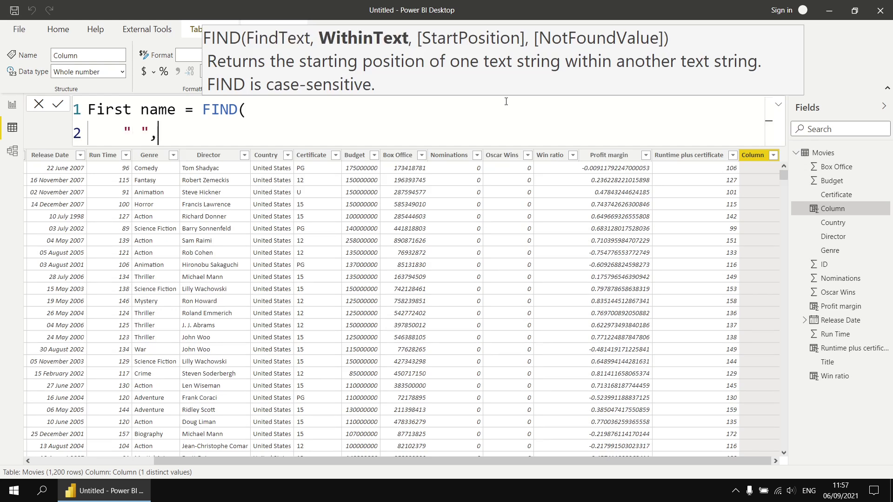
key(shift+Return)
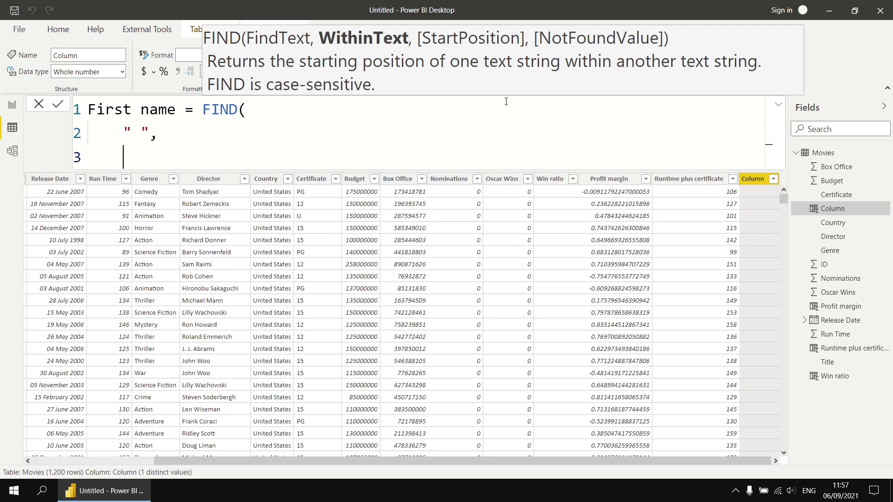
text(dire)
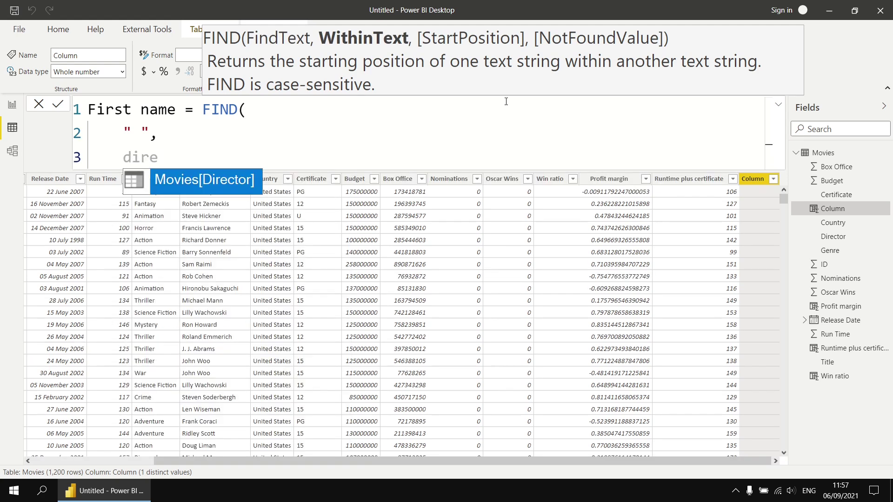
key(Tab)
key(shift+Return)
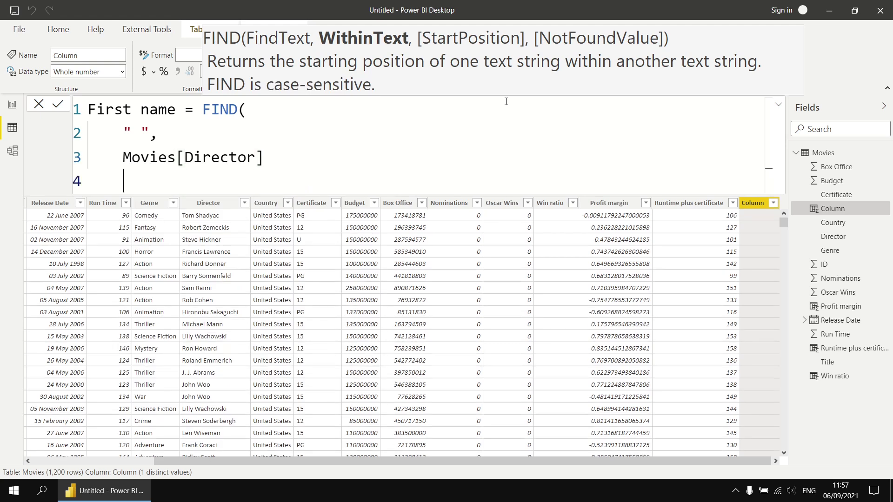
text())
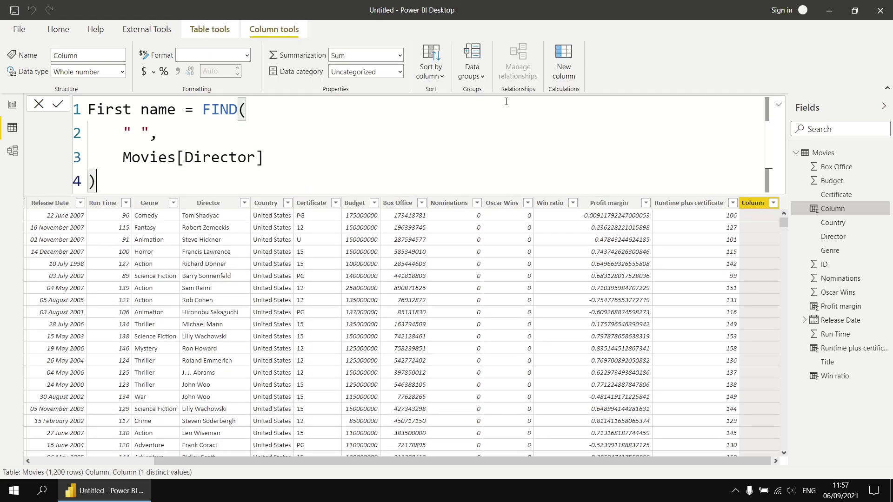
key(Return)
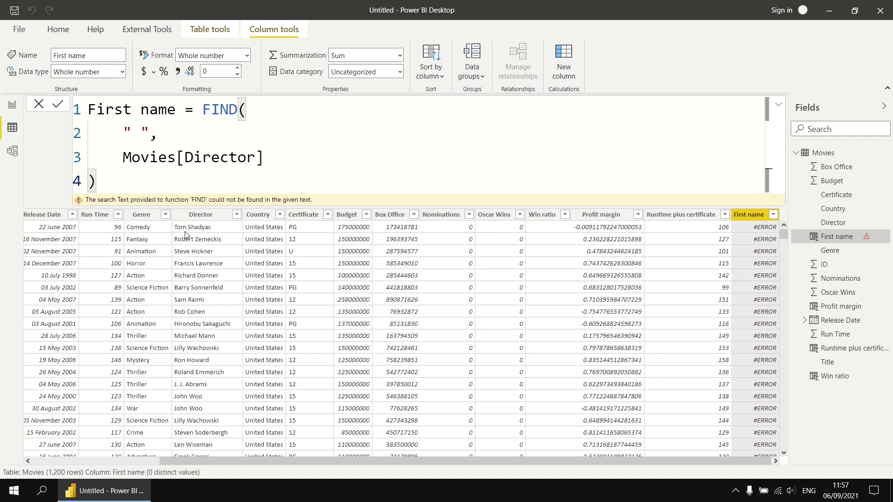
Step: Insert IFERROR in front of FIND in the First name formula, placing FIND on its own line with its arguments indented beneath
click(201, 110)
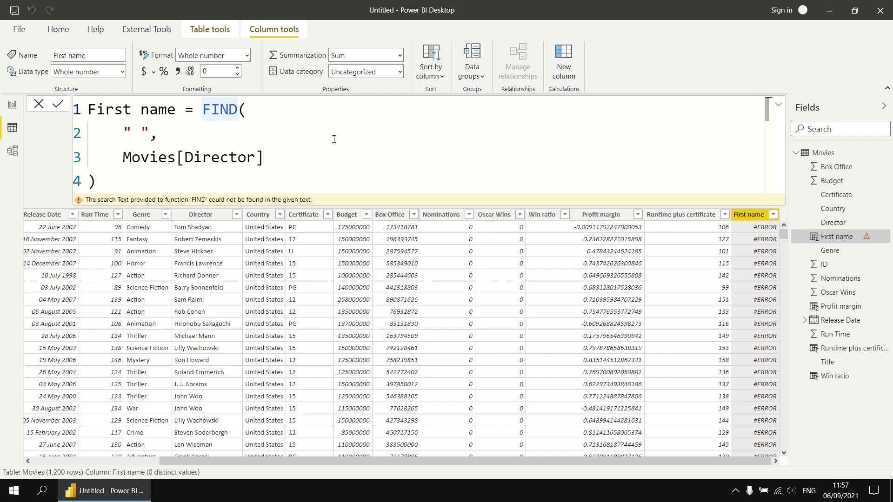
text(if)
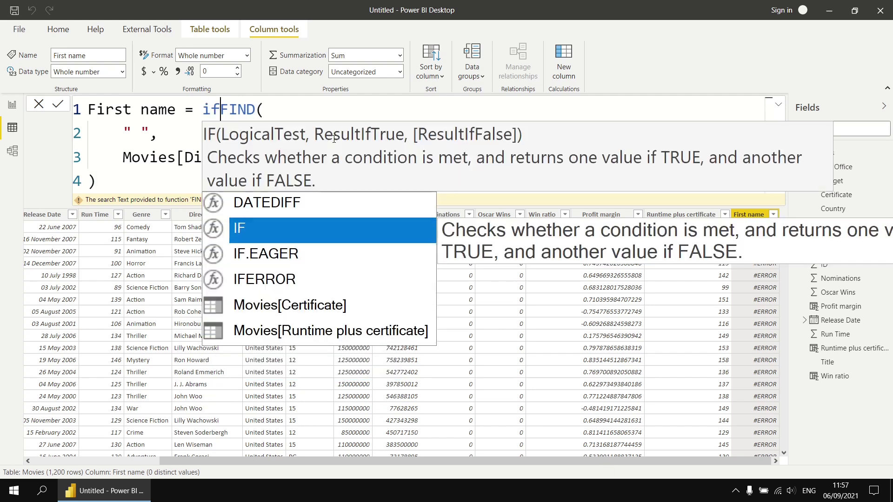
text(er)
key(Tab)
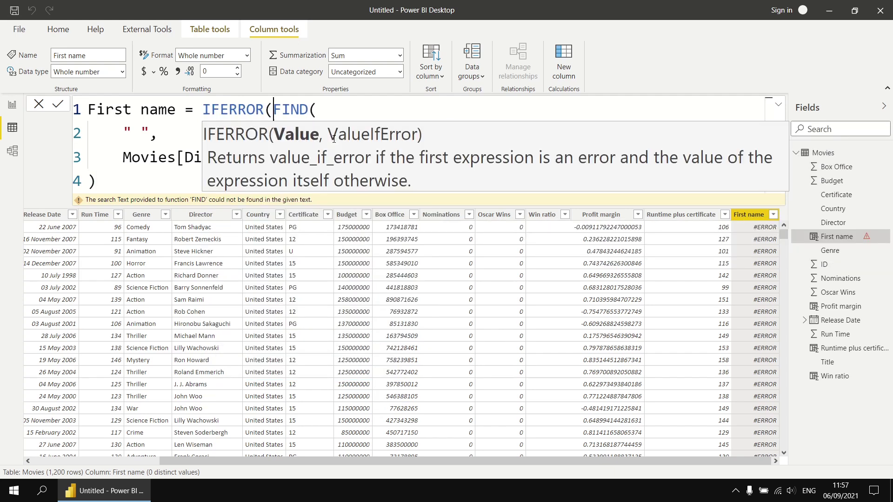
key(shift+Return)
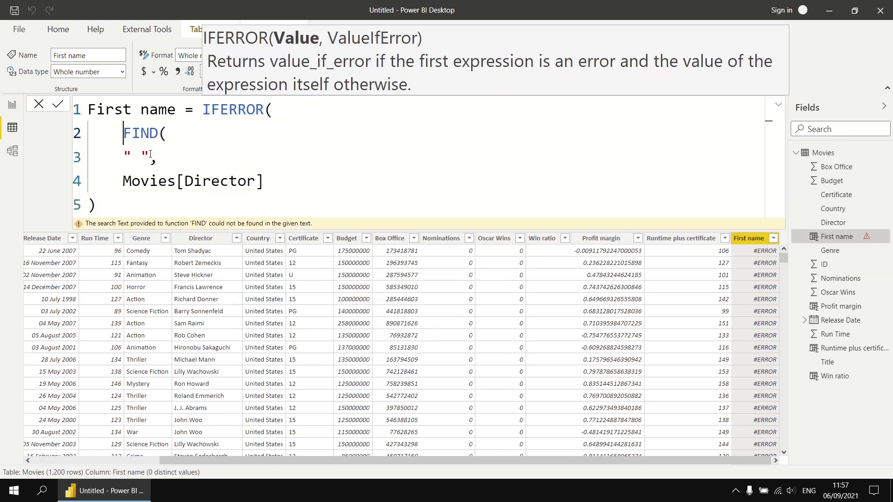
shift+click(149, 203)
key(Tab)
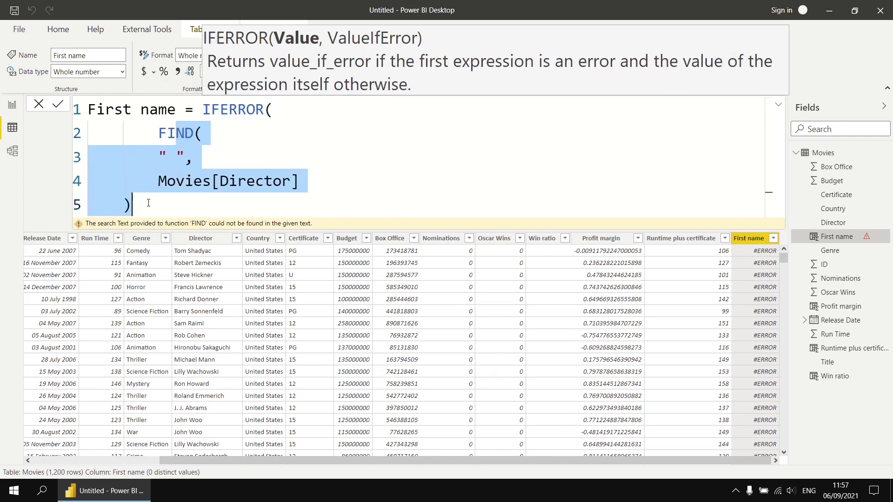
click(160, 134)
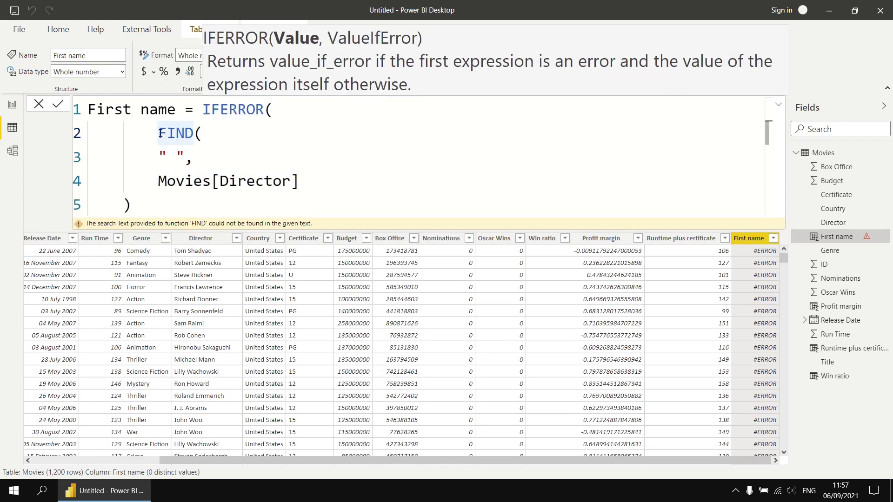
key(BackSpace)
Step: Add 0 as the IFERROR fallback after FIND, close the function on a new line and apply the formula
click(159, 206)
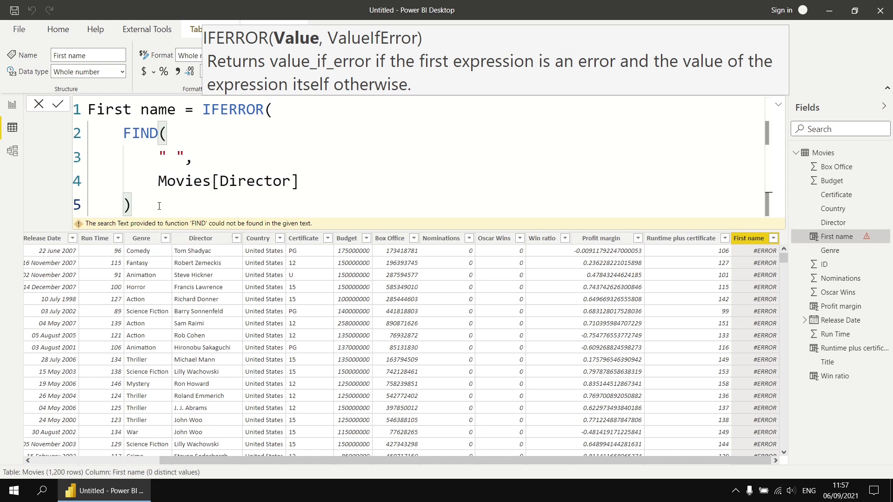
text(,)
key(Return)
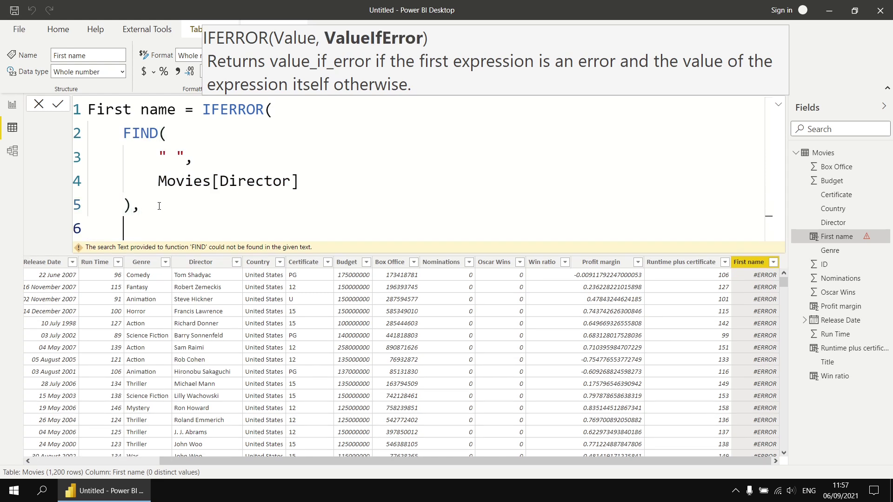
text(0)
key(shift+Return)
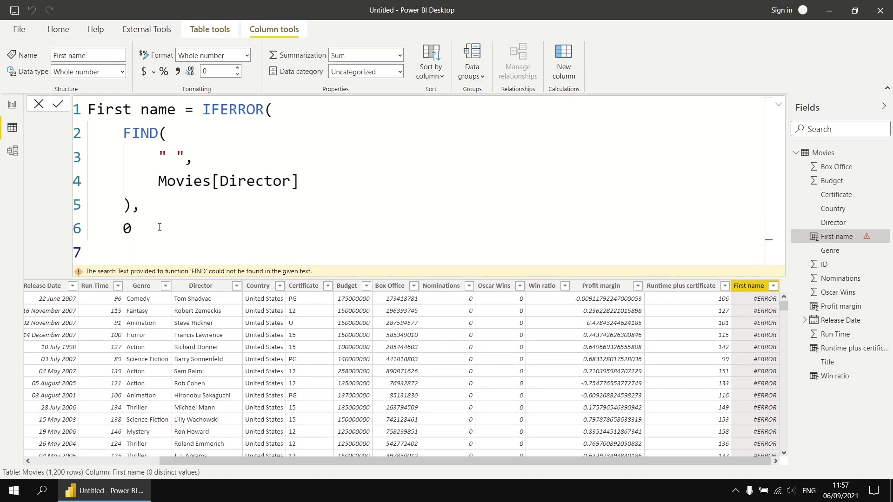
text())
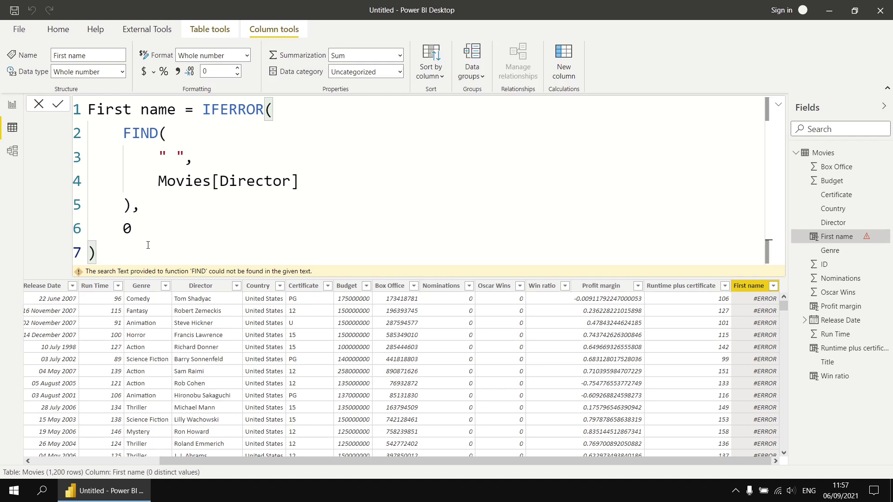
key(Return)
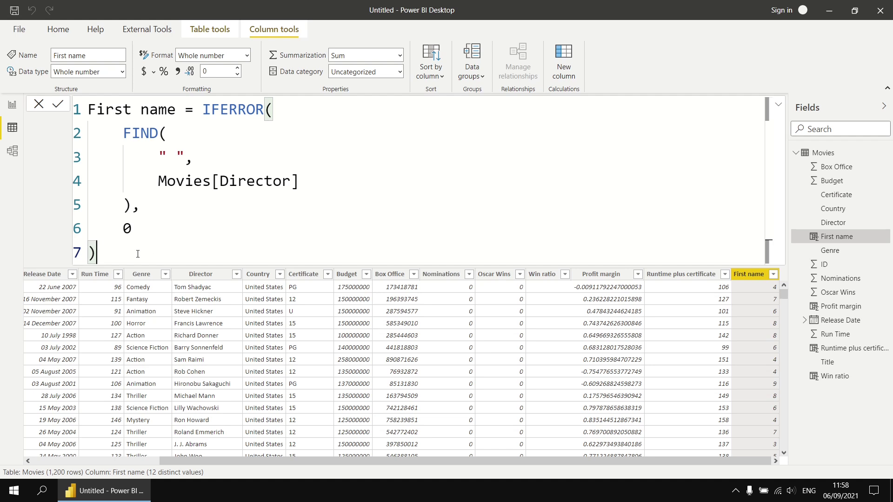
Step: Remove the IFERROR wrapper and its 0 fallback, leaving only FIND with its original indentation
drag(139, 253, 136, 208)
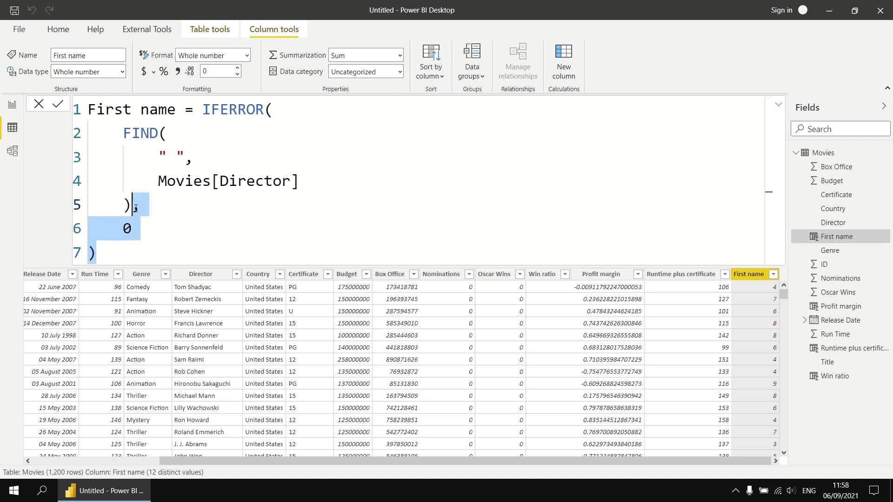
key(BackSpace)
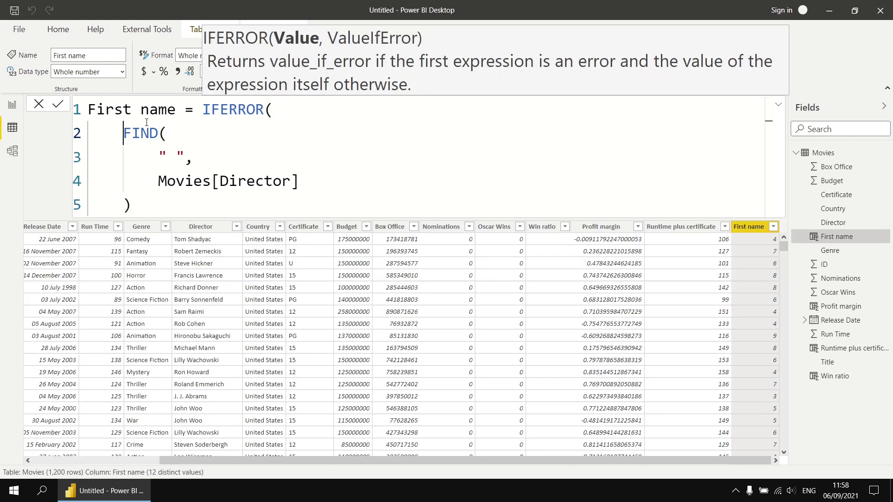
drag(123, 134, 148, 174)
key(BackSpace)
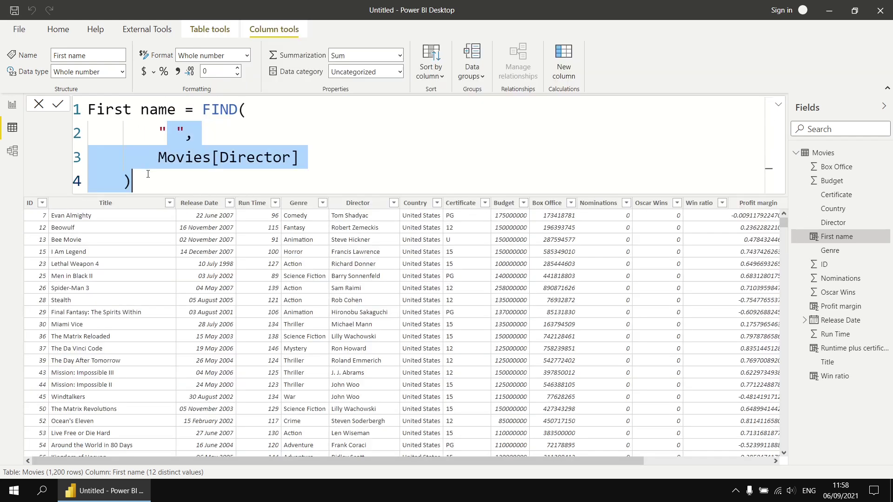
key(shift+Tab)
Step: Add a StartPosition of 1 to FIND on a new line after Movies[Director], followed by a new line for another argument
click(287, 157)
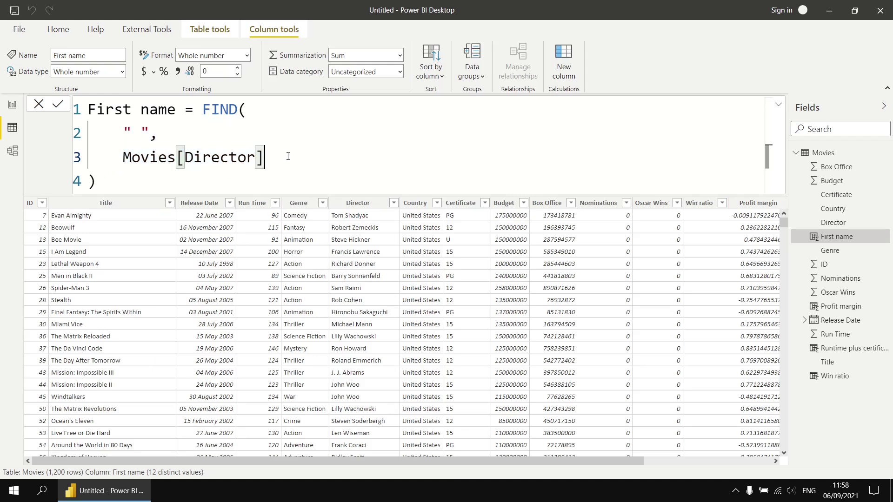
text(,)
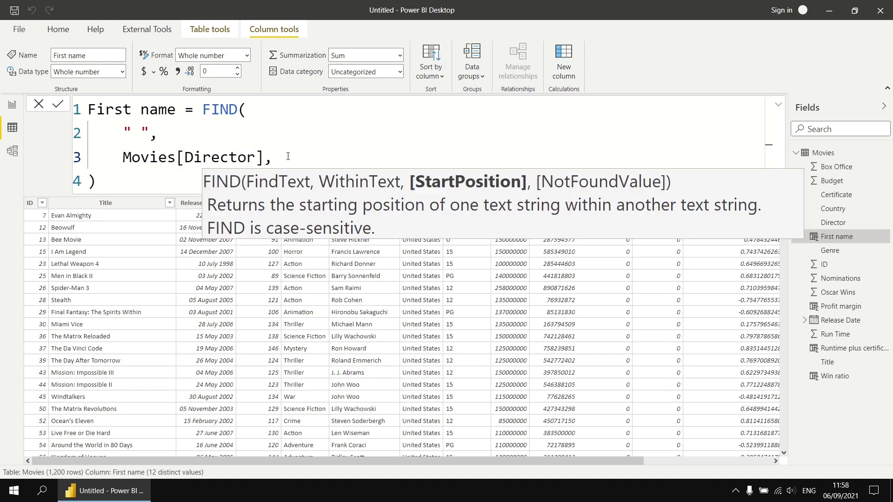
key(shift+Return)
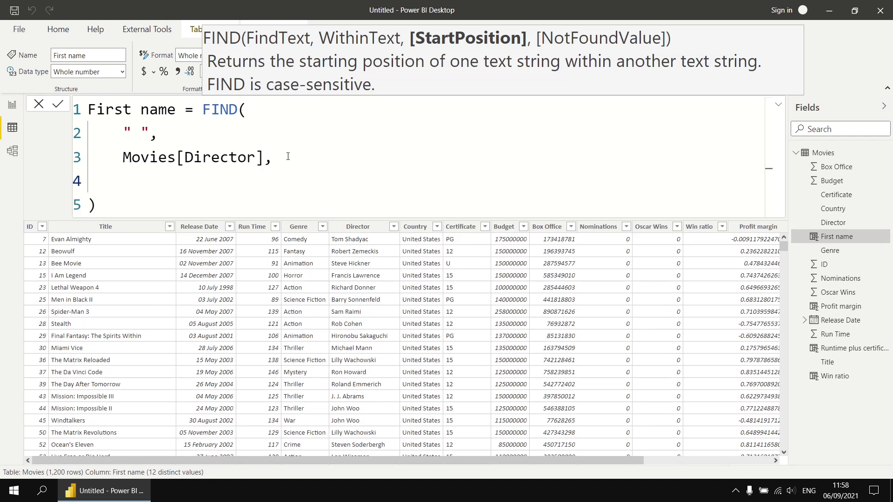
text(1,)
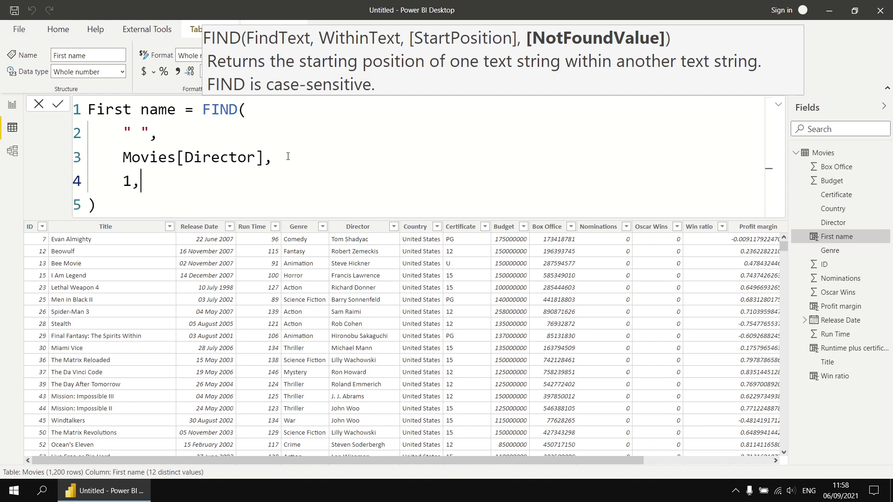
key(shift+Return)
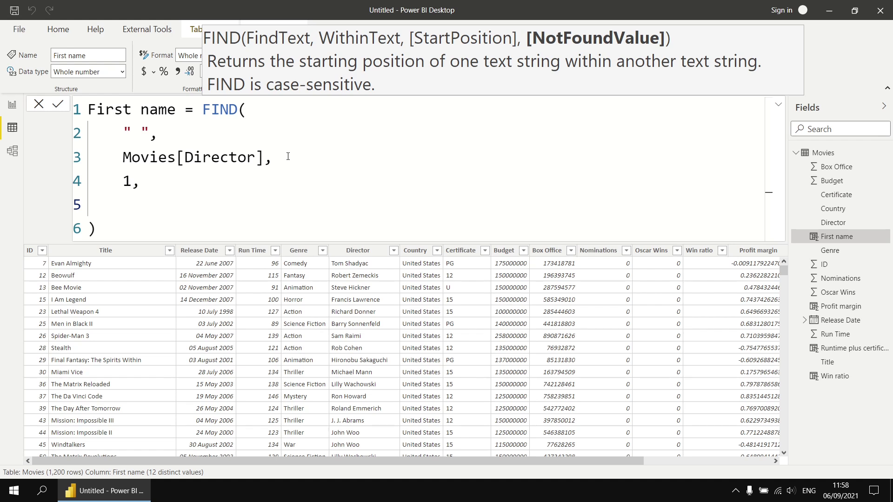
Step: Enter LEN(Movies[Director]) as the NotFoundValue of FIND and apply the formula
text(0)
key(BackSpace)
text(LEN(dir)
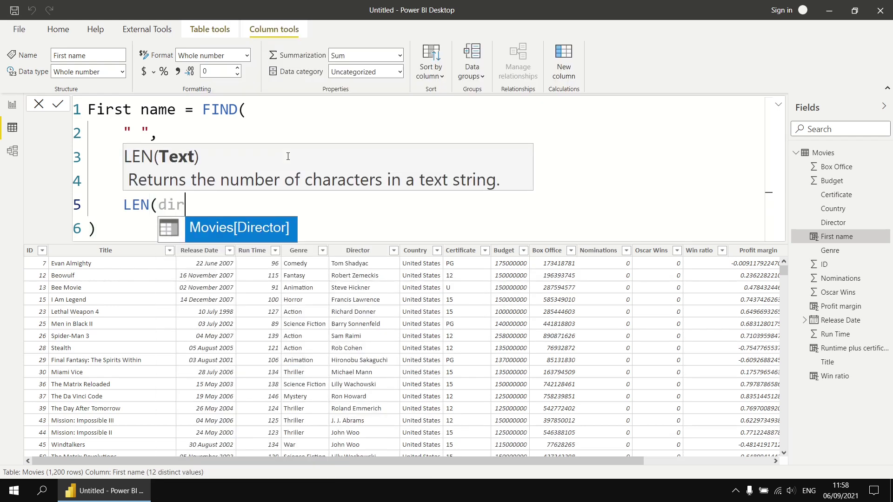
key(Tab)
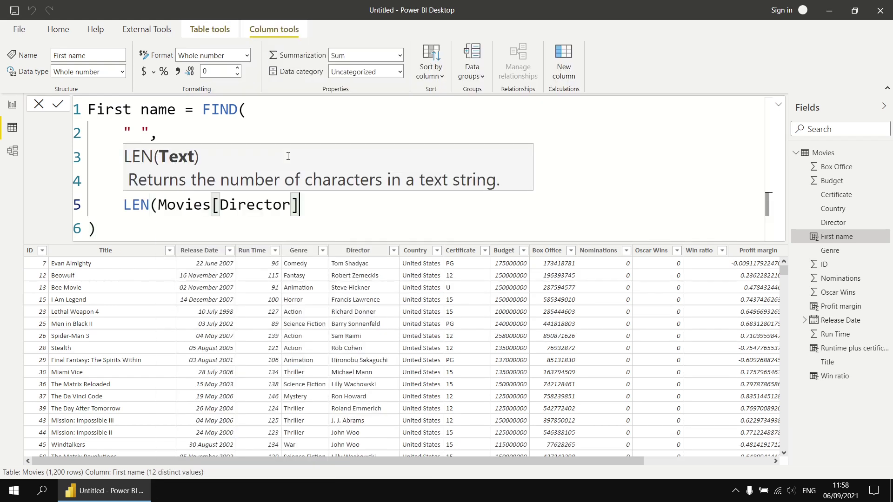
text())
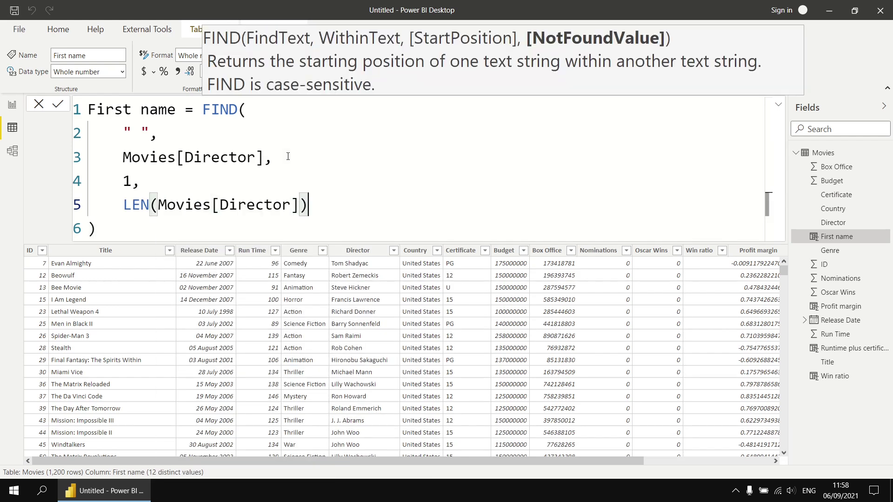
key(Return)
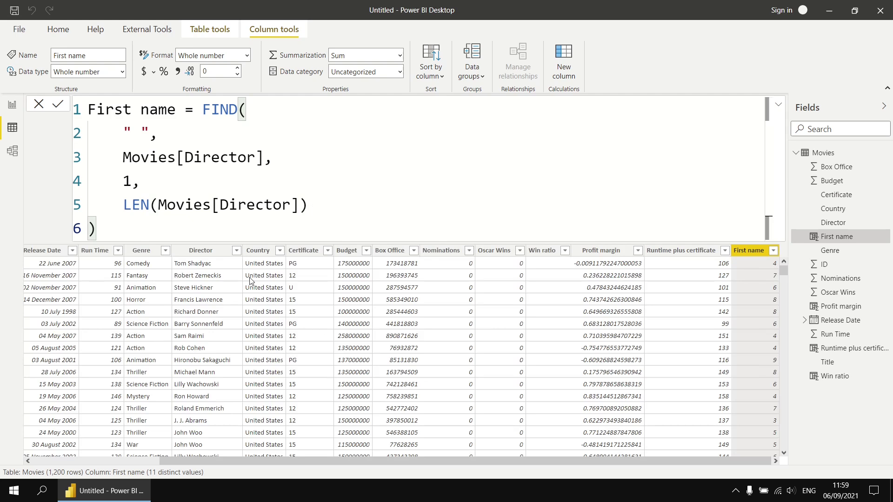
Step: Filter the Director column to the names matching "mcg" and check their values in the First name column
click(231, 252)
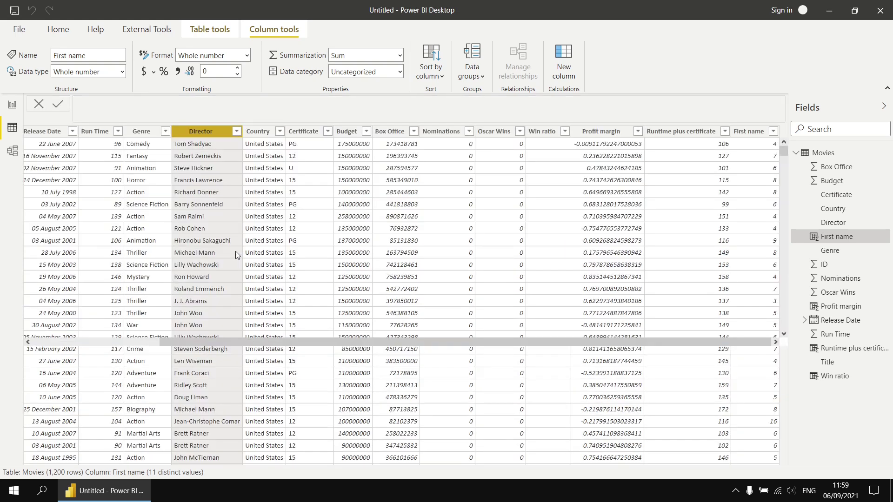
key(alt+Down)
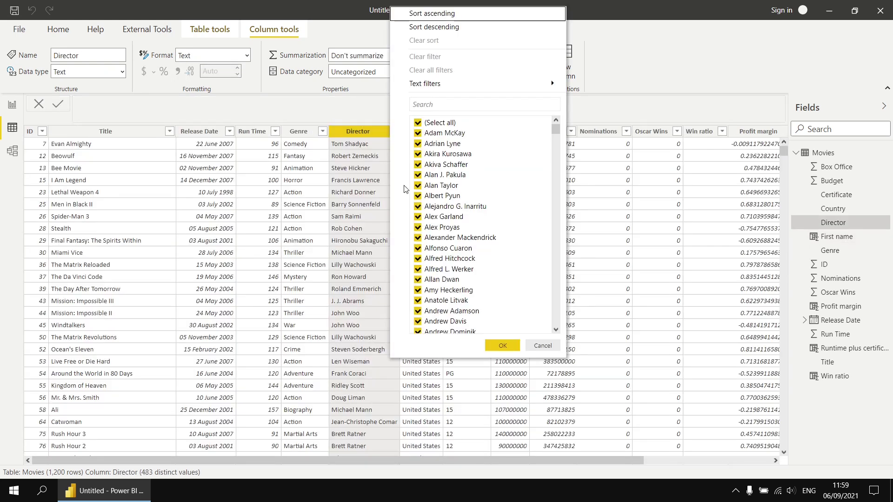
click(430, 103)
text(mcg)
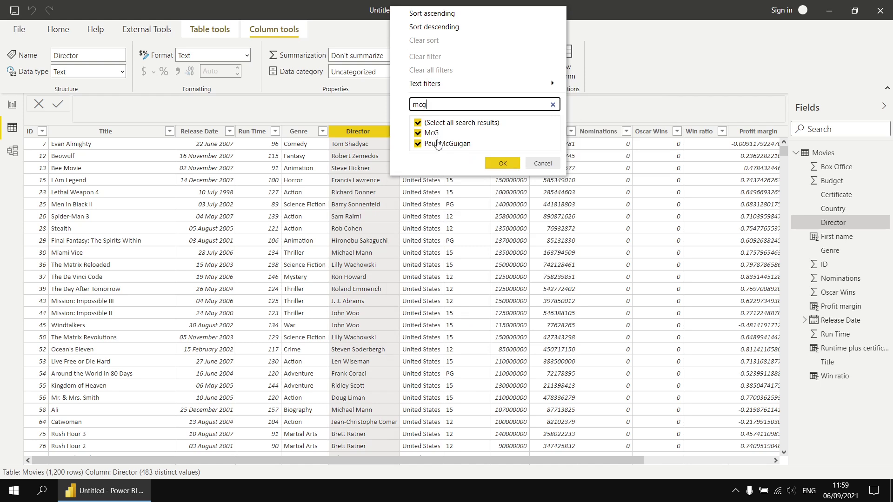
click(502, 163)
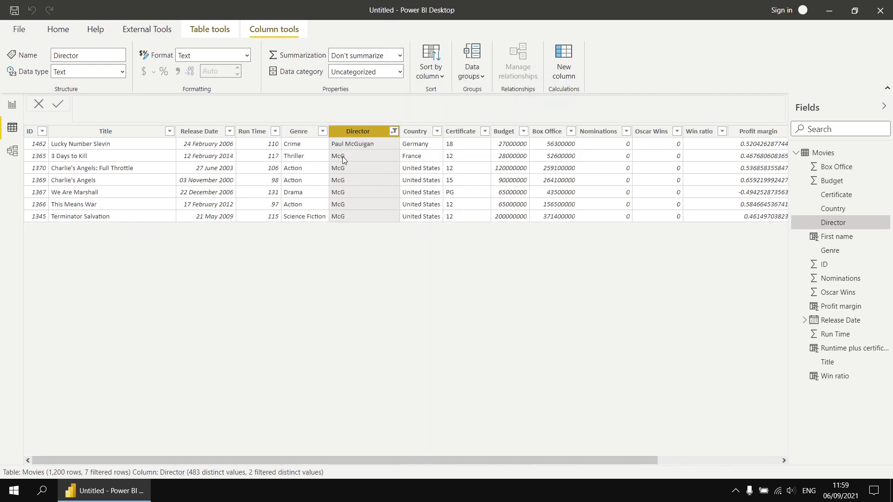
drag(467, 460, 651, 460)
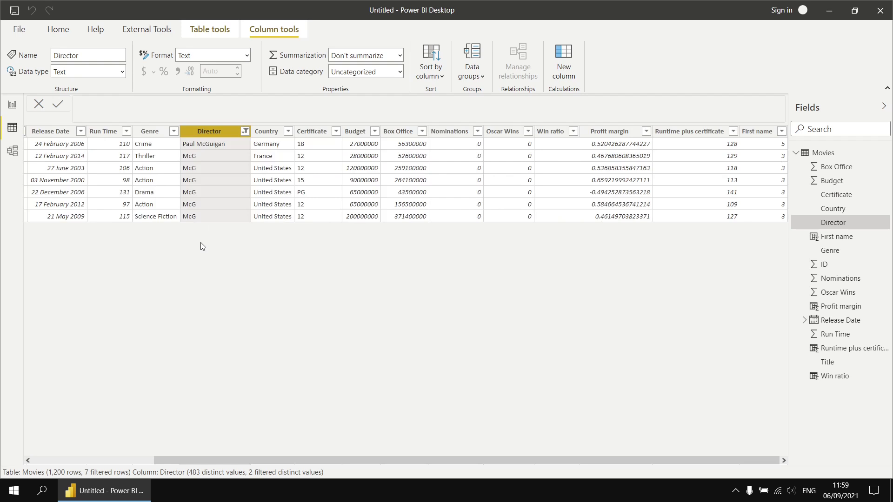
Step: In the First name formula, place LEFT( before FIND with Movies[Director] as its Text argument, and move FIND to its own line
click(754, 145)
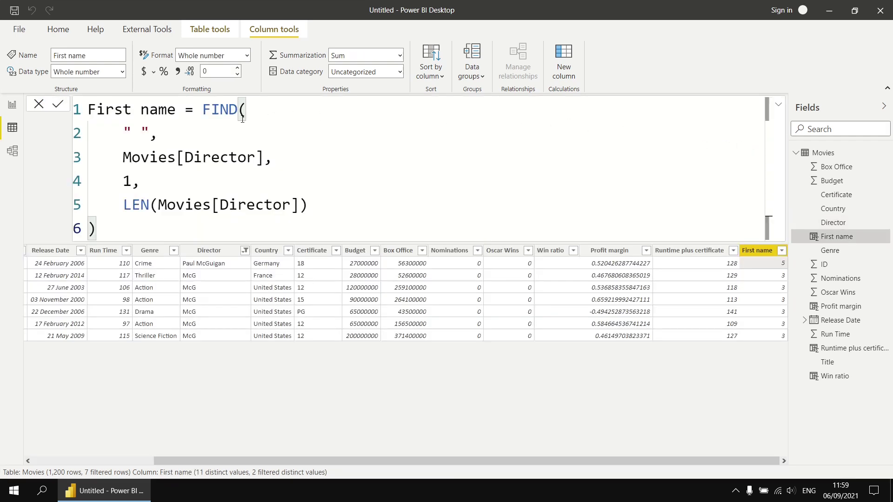
click(201, 110)
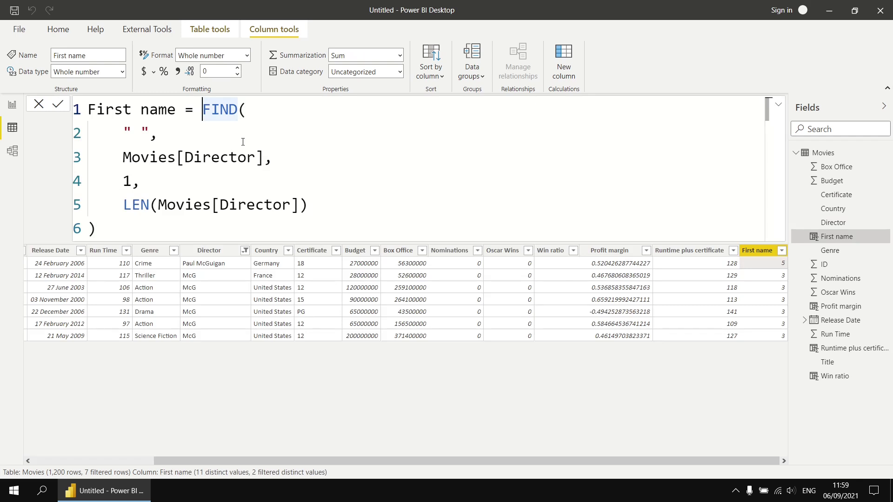
text(LEFT)
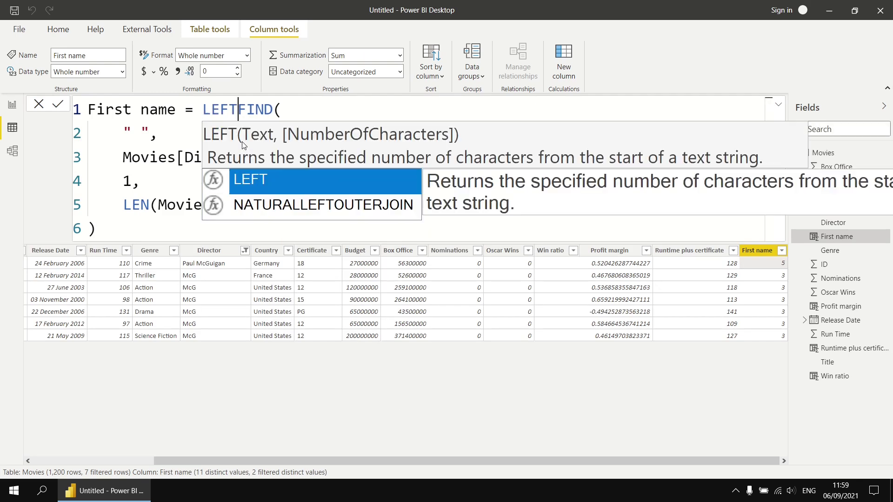
text(()
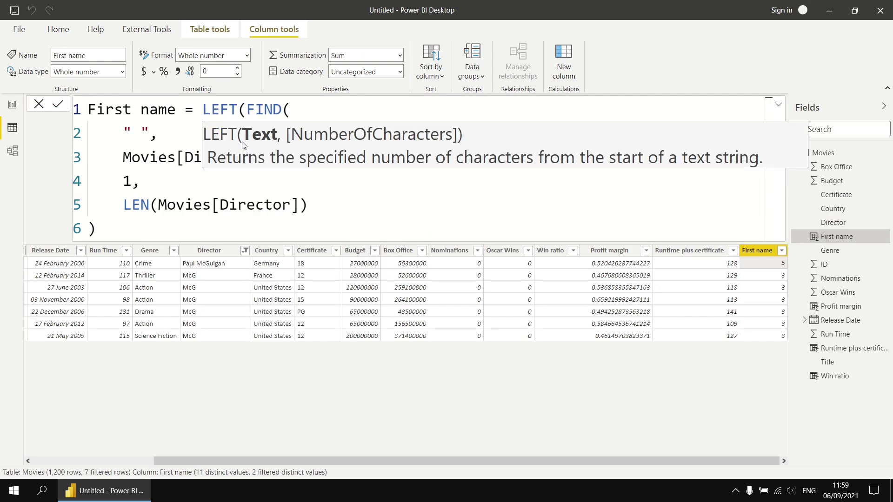
key(shift+Return)
text(dire)
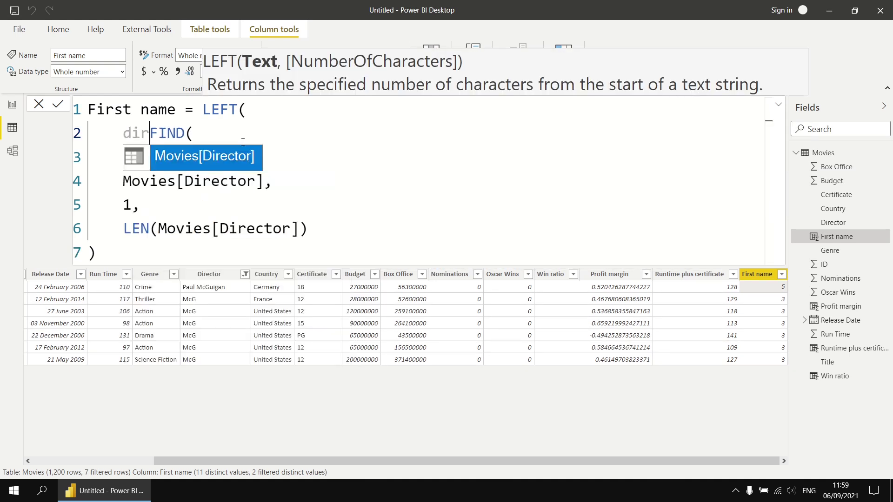
key(Tab)
text(,)
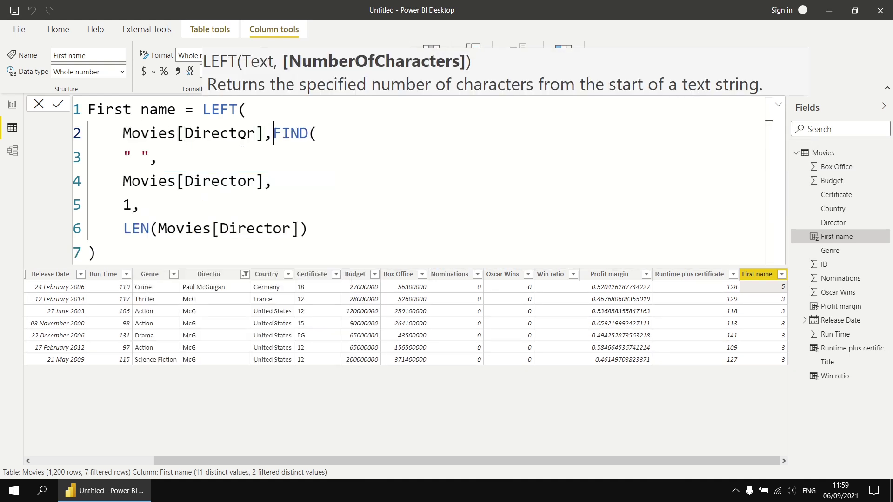
key(shift+Return)
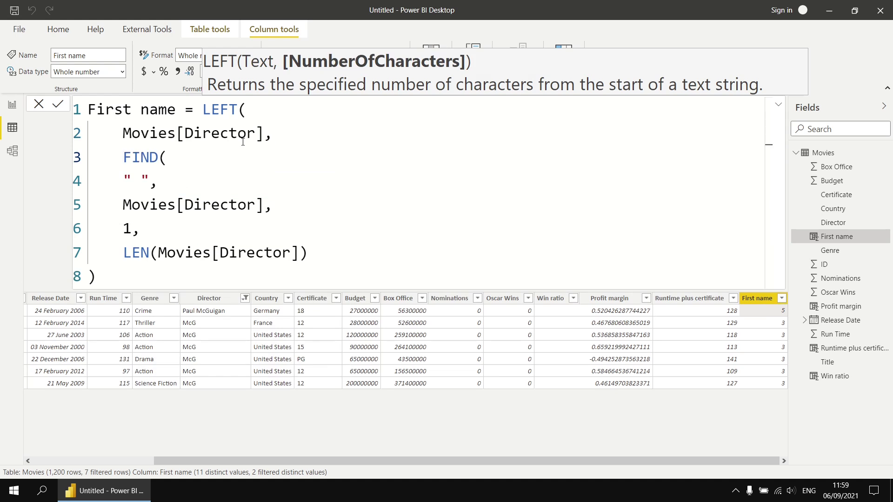
Step: Indent the FIND arguments and its closing parenthesis one level, close LEFT with a parenthesis on a new line, and apply the formula
drag(141, 181, 148, 270)
key(Tab)
click(152, 277)
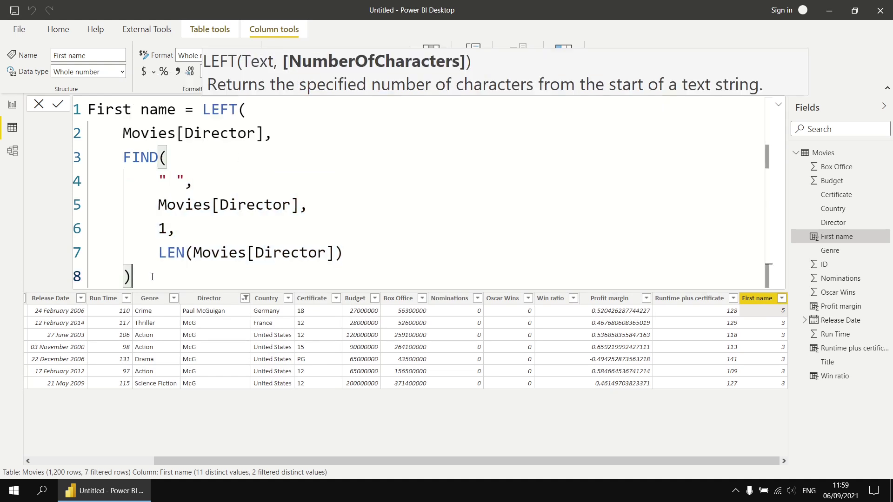
key(shift+Return)
text())
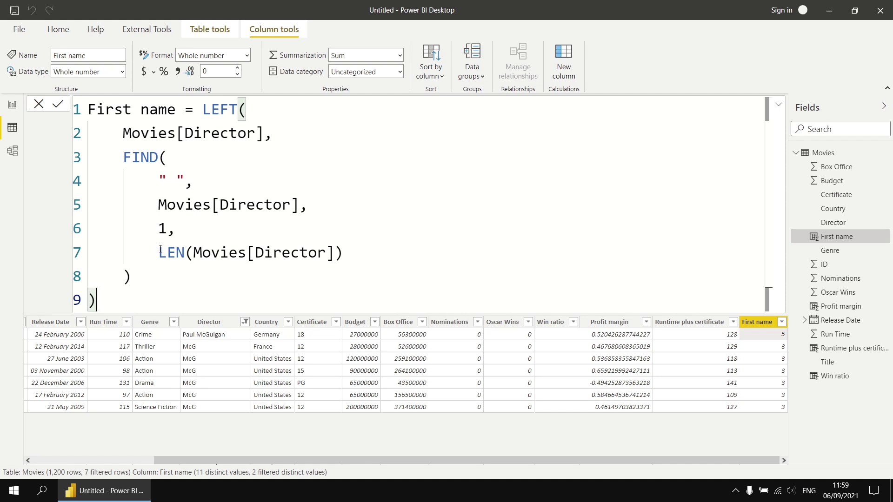
drag(159, 252, 346, 258)
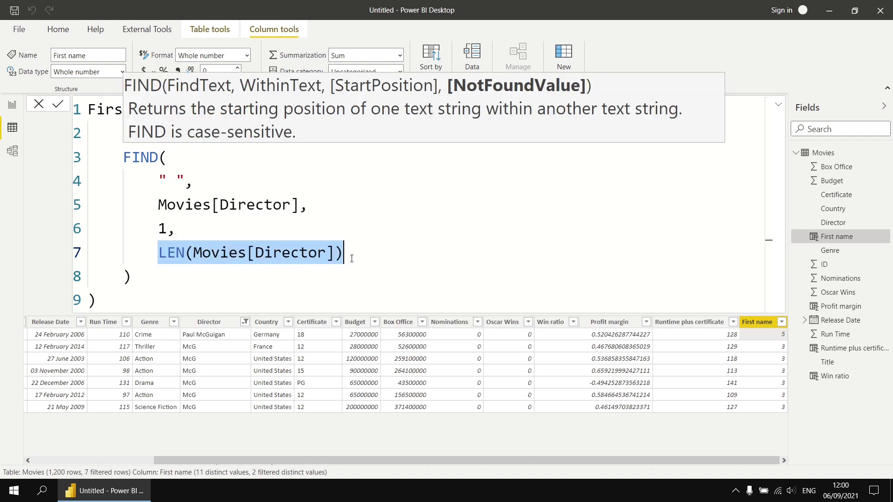
click(135, 297)
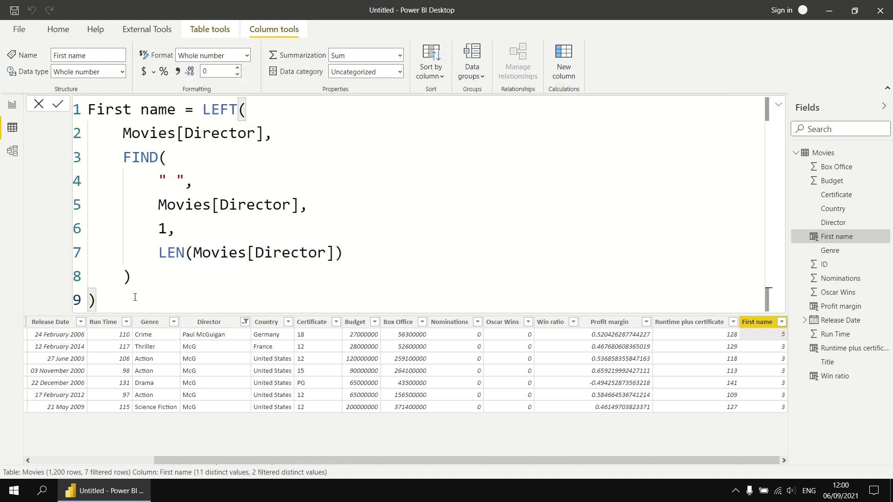
key(Return)
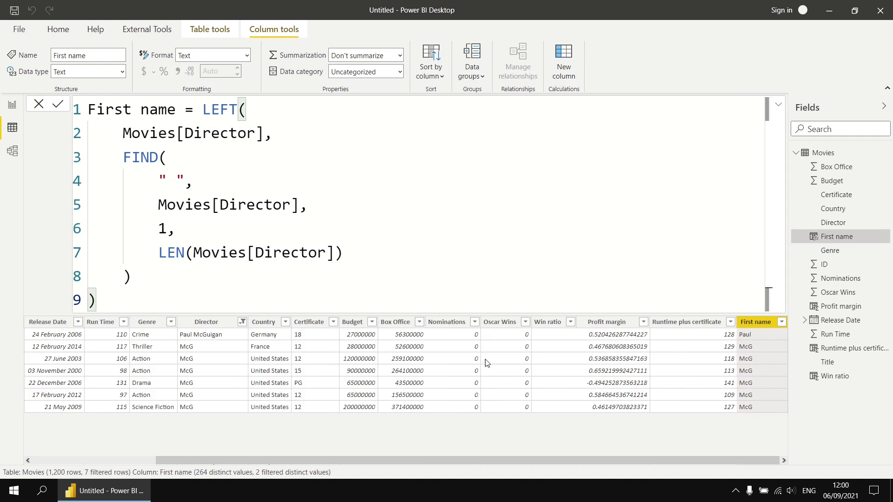
Step: Clear all filters from the Movies table and check the First name column against the Director column
click(243, 324)
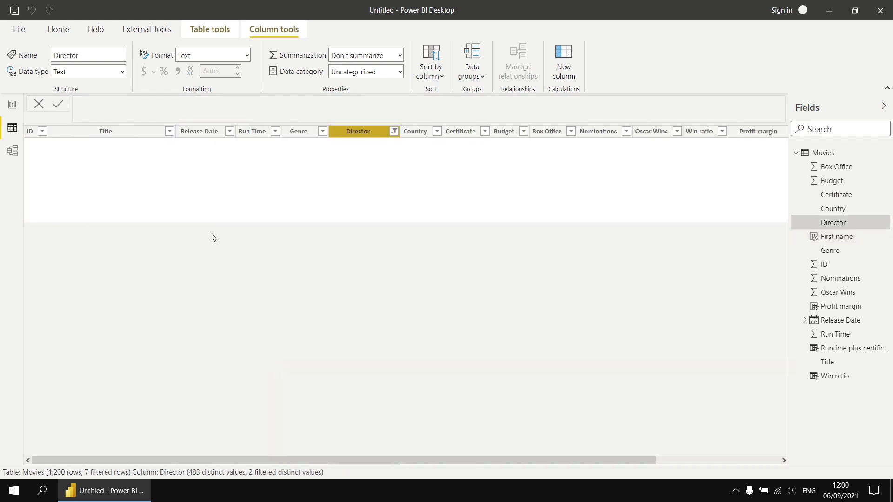
mouse_move(417, 86)
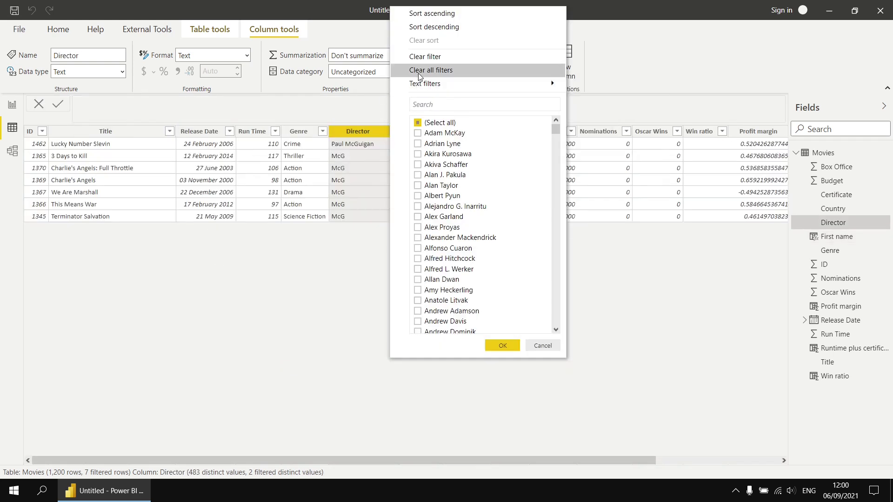
click(429, 70)
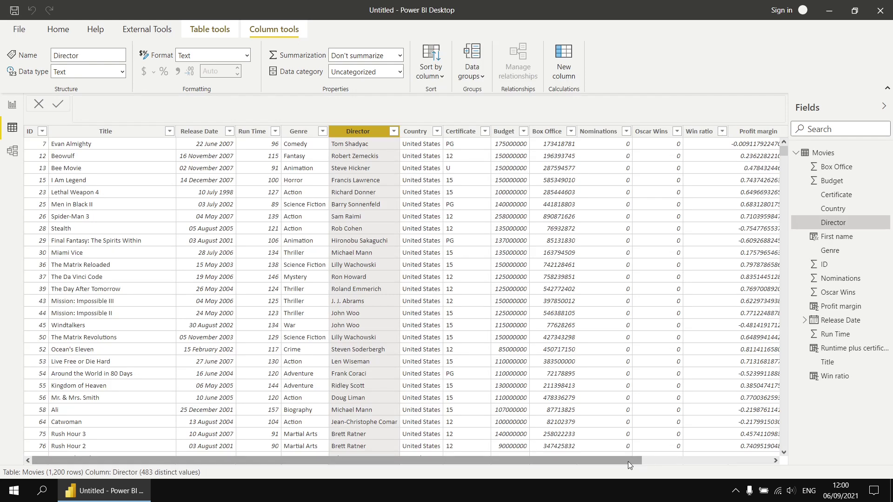
drag(628, 462, 757, 461)
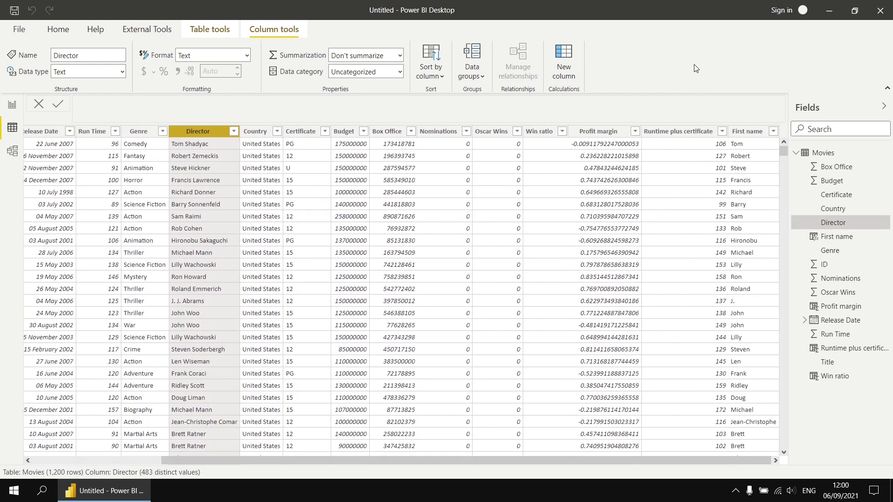